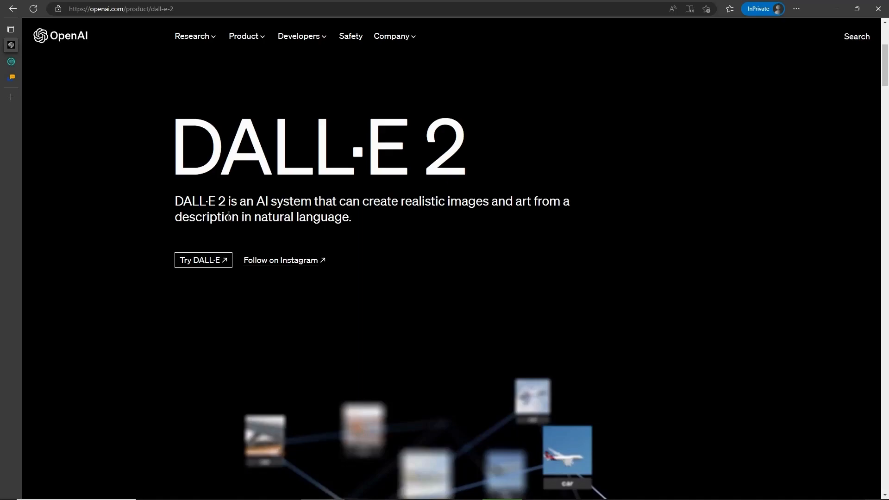
Step: Examine the DALL·E 2 product page's introduction, latest updates, and the image generation example with its astronaut prompt
{"action": "scroll", "coordinate": [229, 215], "scroll_direction": "down", "scroll_amount": 5}
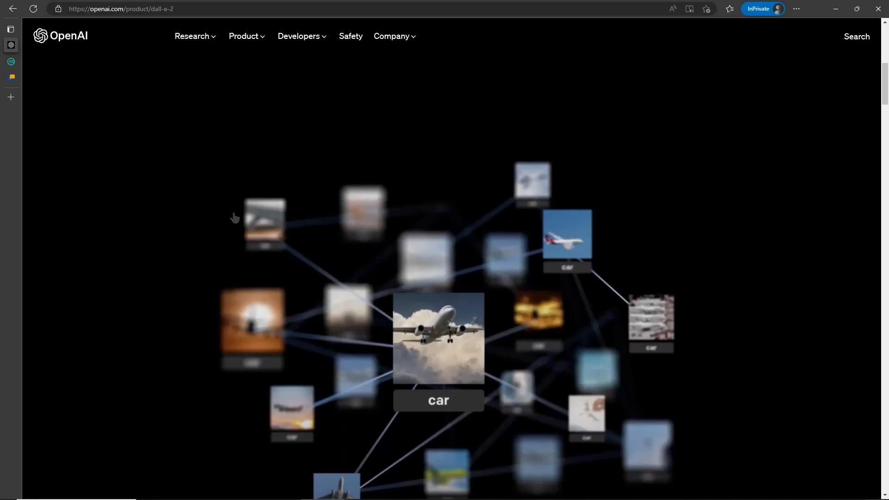
{"action": "scroll", "coordinate": [385, 297], "scroll_direction": "down", "scroll_amount": 2}
{"action": "scroll", "coordinate": [384, 297], "scroll_direction": "down", "scroll_amount": 8}
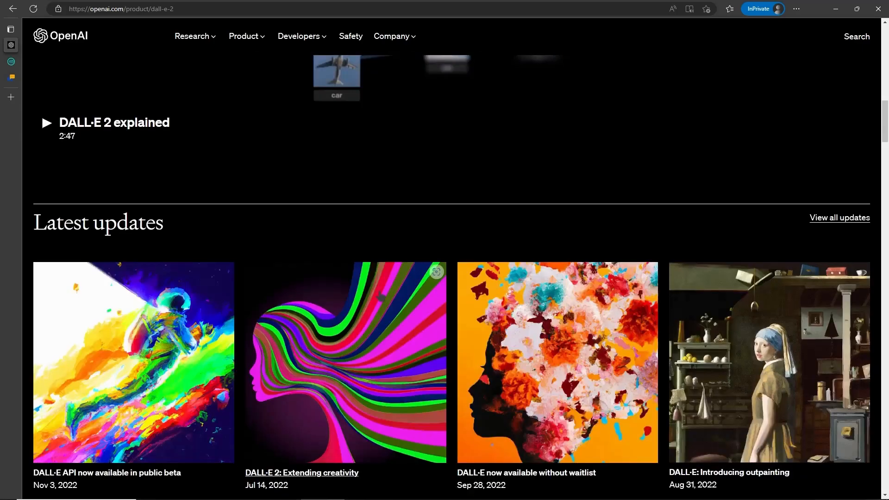
{"action": "scroll", "coordinate": [381, 296], "scroll_direction": "down", "scroll_amount": 3}
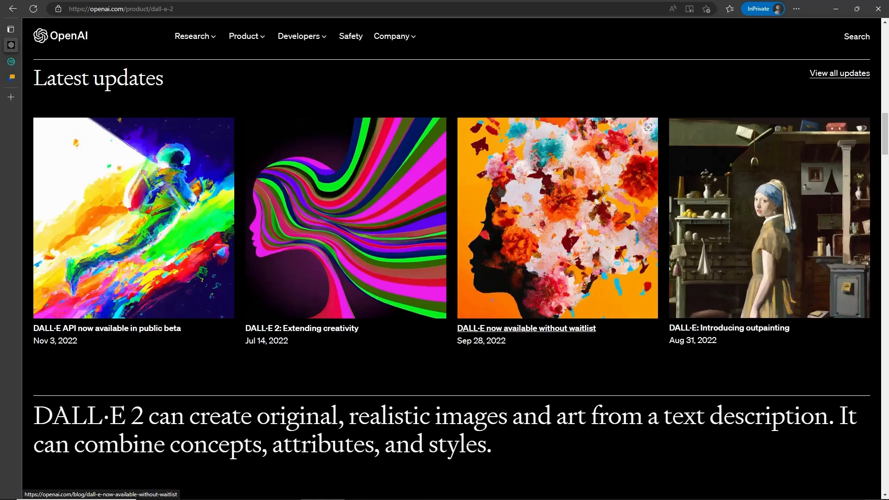
{"action": "scroll", "coordinate": [439, 199], "scroll_direction": "down", "scroll_amount": 3}
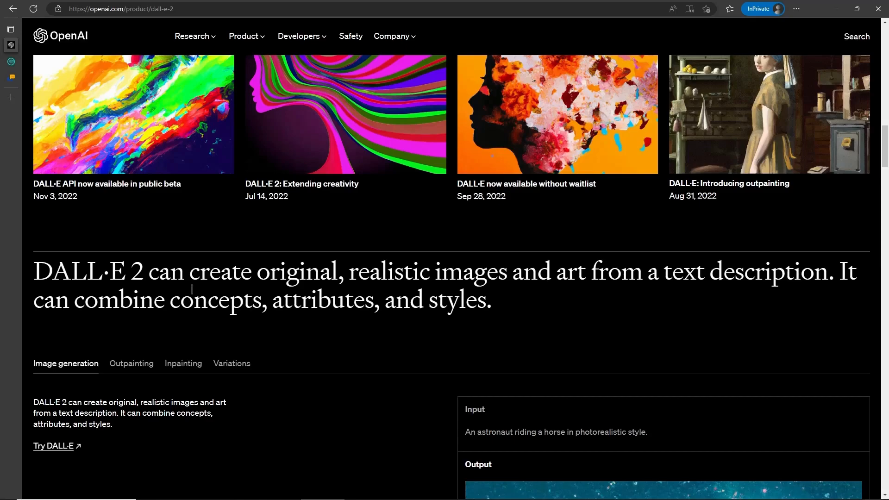
{"action": "scroll", "coordinate": [192, 288], "scroll_direction": "down", "scroll_amount": 6}
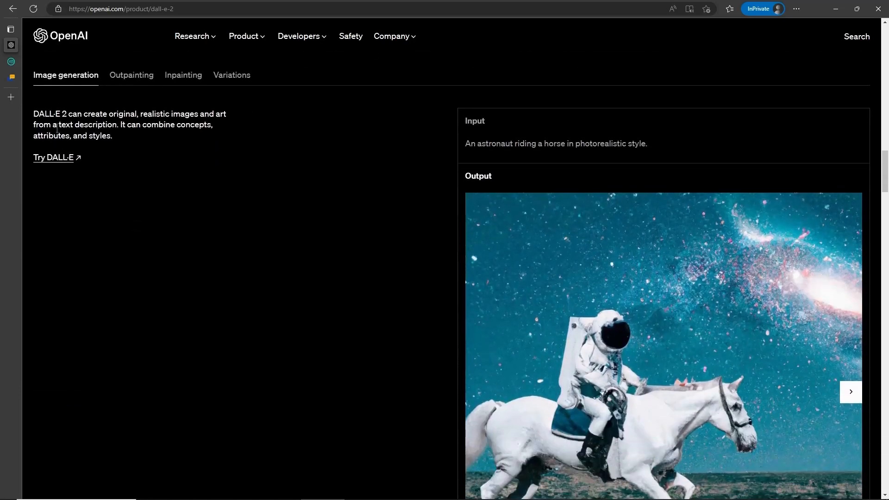
{"action": "scroll", "coordinate": [319, 185], "scroll_direction": "down", "scroll_amount": 2}
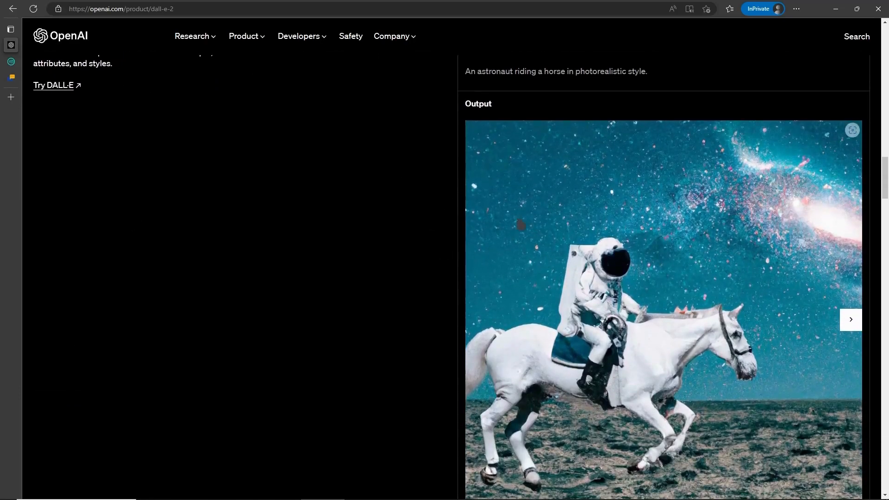
{"action": "scroll", "coordinate": [602, 286], "scroll_direction": "up", "scroll_amount": 3}
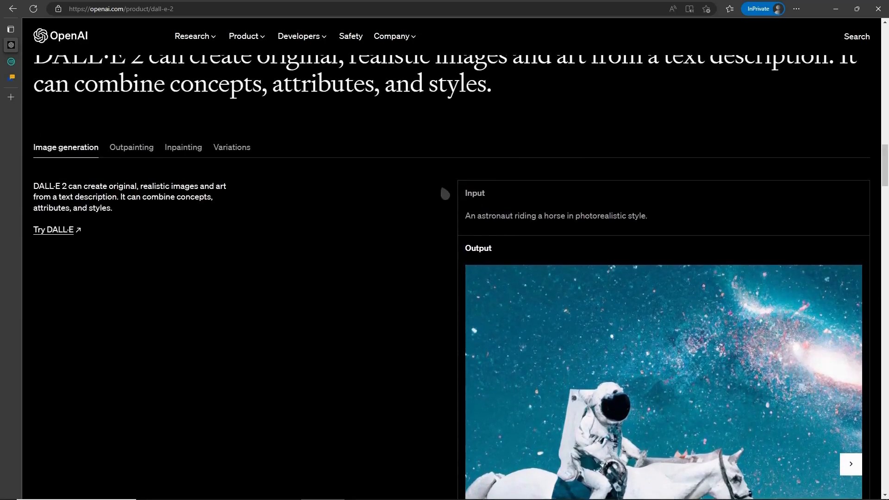
{"action": "left_click_drag", "start_coordinate": [467, 215], "coordinate": [658, 217]}
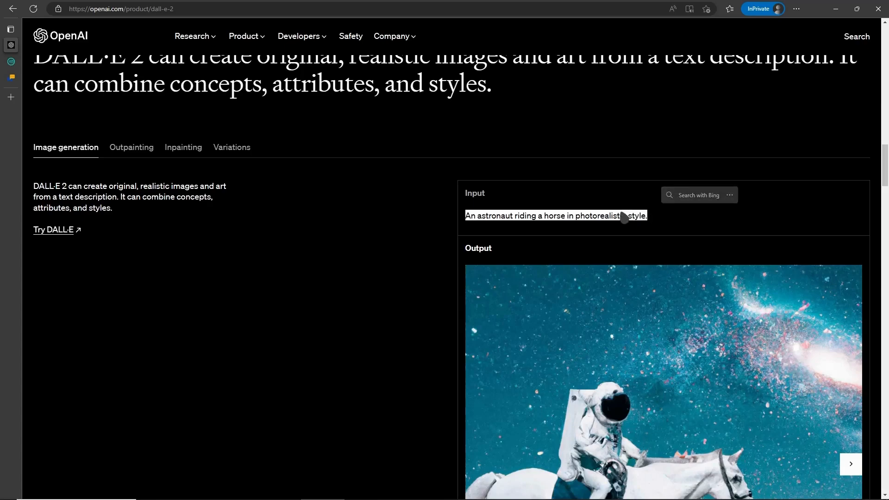
{"action": "scroll", "coordinate": [561, 217], "scroll_direction": "down", "scroll_amount": 2}
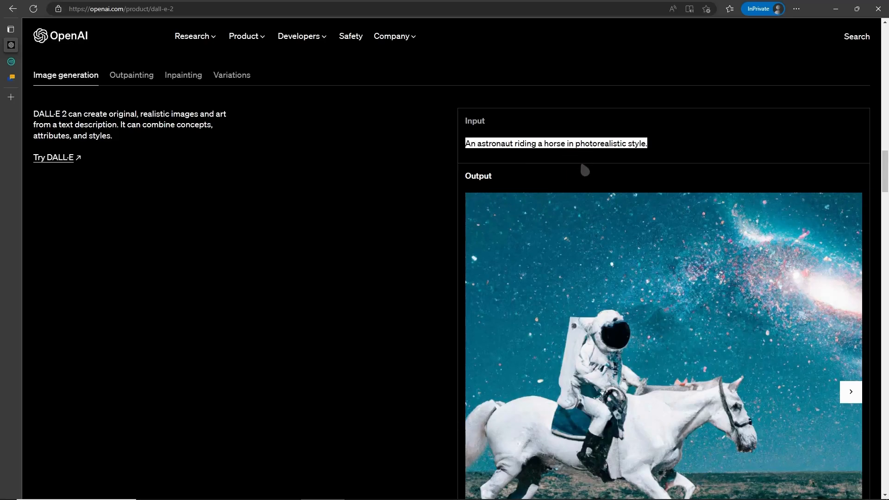
Step: Examine the DALL·E 1 and DALL·E 2 comparison, the related research and the safety section on the product page
{"action": "scroll", "coordinate": [579, 159], "scroll_direction": "down", "scroll_amount": 6}
{"action": "scroll", "coordinate": [759, 223], "scroll_direction": "down", "scroll_amount": 6}
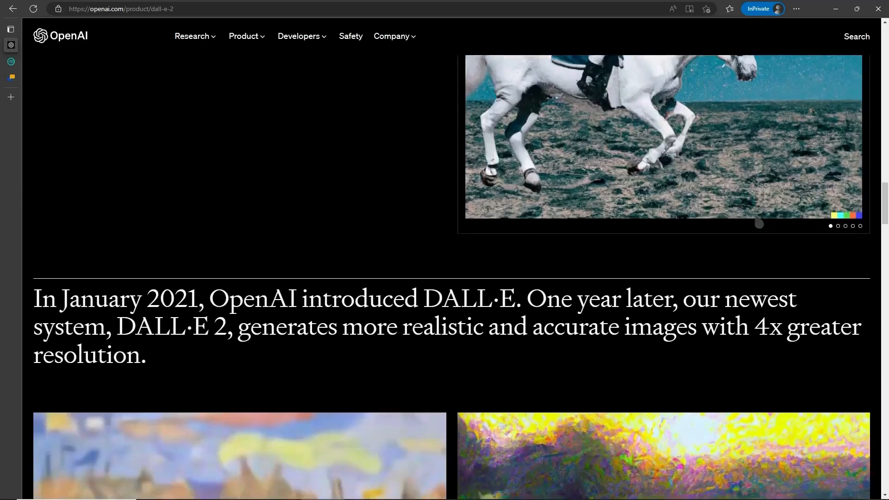
{"action": "scroll", "coordinate": [409, 279], "scroll_direction": "down", "scroll_amount": 3}
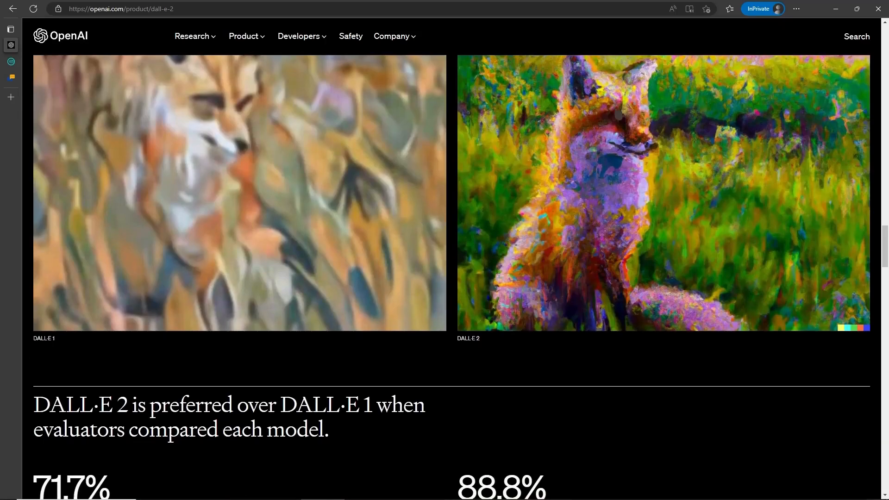
{"action": "scroll", "coordinate": [440, 153], "scroll_direction": "down", "scroll_amount": 6}
{"action": "scroll", "coordinate": [512, 297], "scroll_direction": "up", "scroll_amount": 2}
{"action": "scroll", "coordinate": [512, 297], "scroll_direction": "down", "scroll_amount": 7}
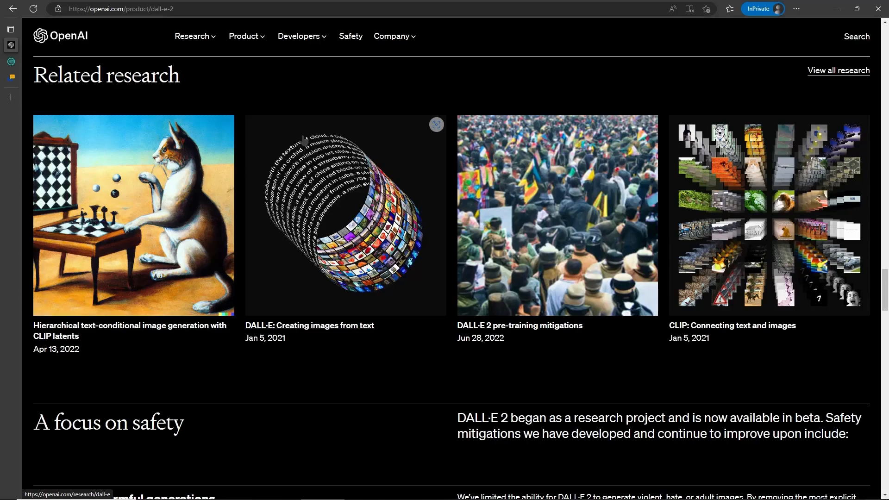
{"action": "scroll", "coordinate": [409, 307], "scroll_direction": "down", "scroll_amount": 5}
{"action": "scroll", "coordinate": [366, 318], "scroll_direction": "up", "scroll_amount": 5}
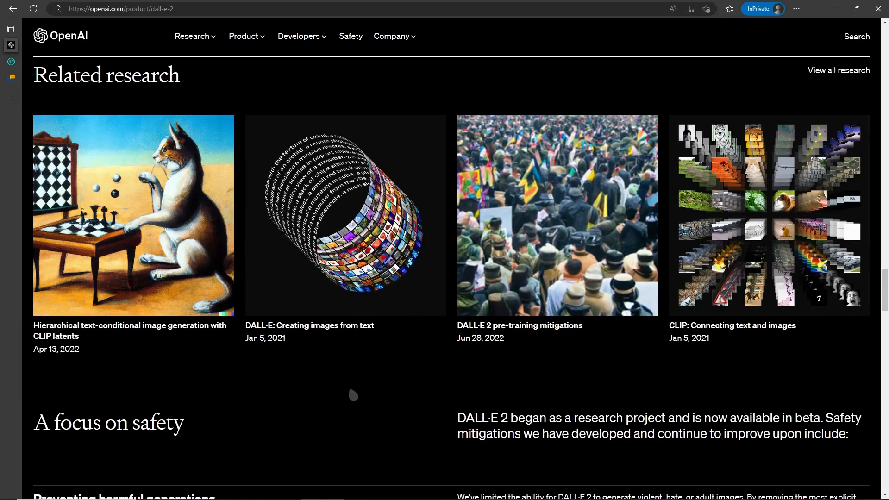
{"action": "scroll", "coordinate": [351, 394], "scroll_direction": "down", "scroll_amount": 10}
{"action": "scroll", "coordinate": [350, 389], "scroll_direction": "down", "scroll_amount": 15}
{"action": "scroll", "coordinate": [330, 379], "scroll_direction": "down", "scroll_amount": 12}
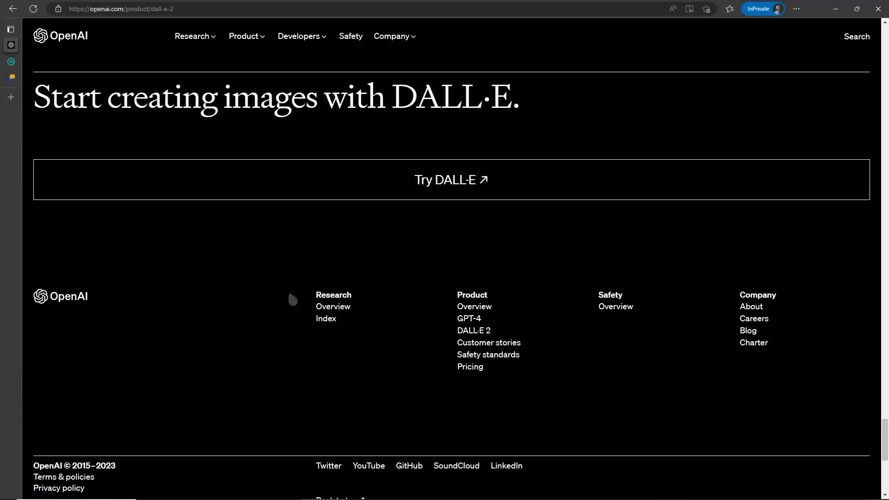
Step: Open the account sign-up form through the Try DALL·E link near the end of the product page
{"action": "scroll", "coordinate": [292, 277], "scroll_direction": "up", "scroll_amount": 5}
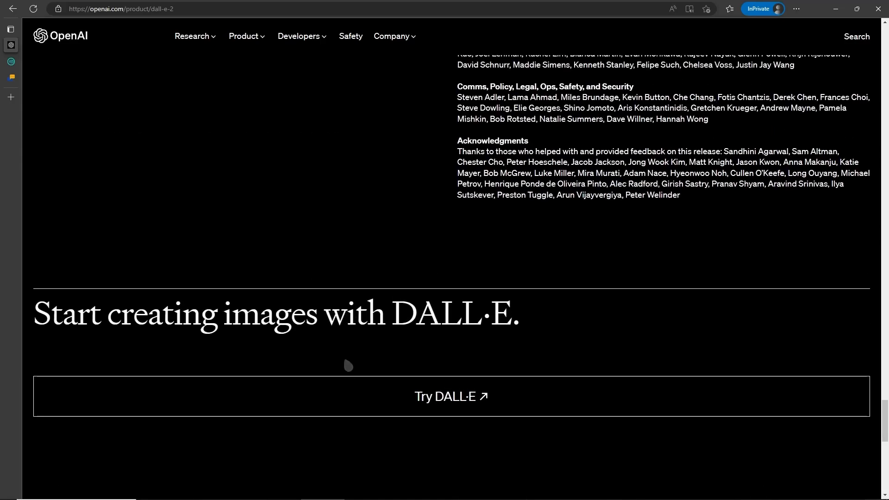
{"action": "left_click", "coordinate": [526, 397]}
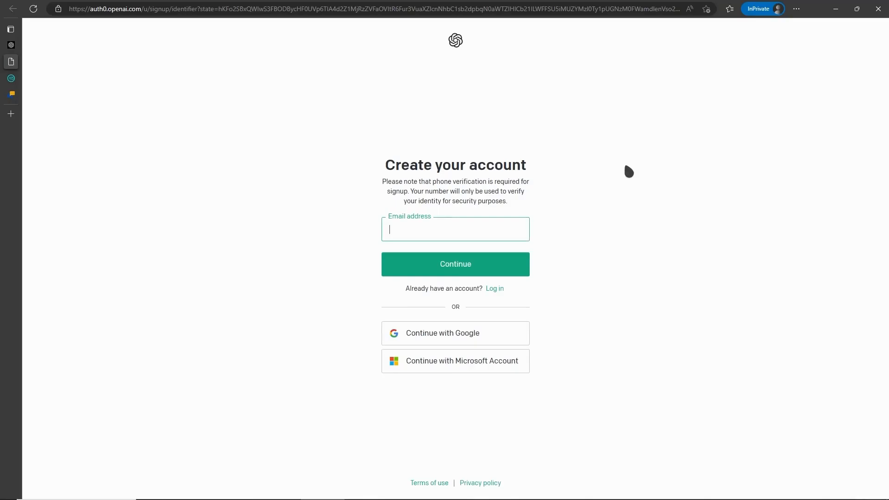
{"action": "left_click", "coordinate": [452, 225]}
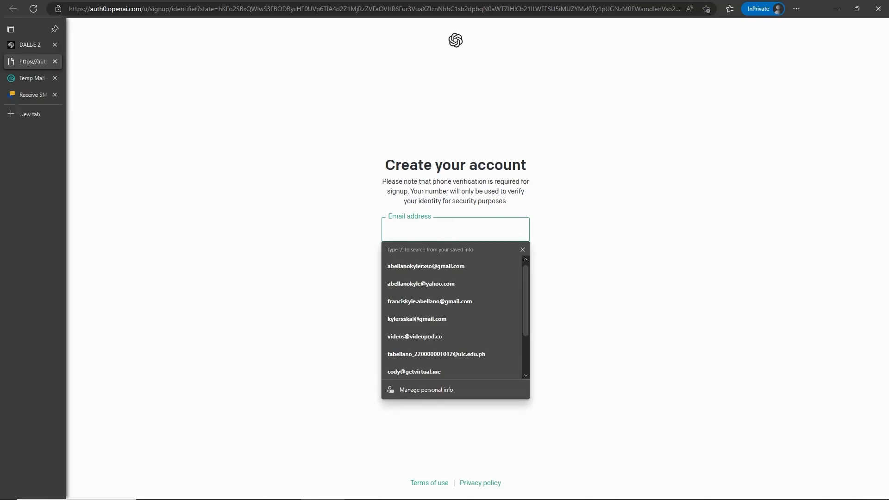
Step: Switch to the Receive SMS site, open the first Philippine phone number's message page and copy the number
{"action": "left_click", "coordinate": [32, 94]}
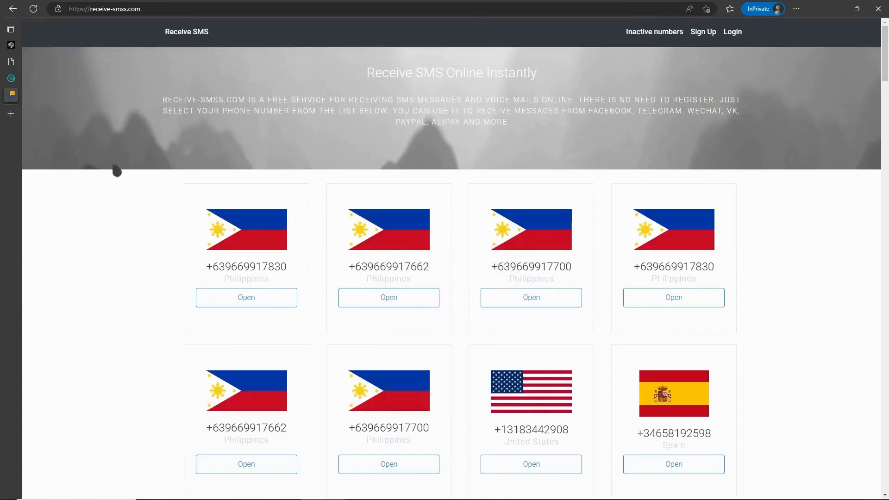
{"action": "left_click", "coordinate": [230, 299]}
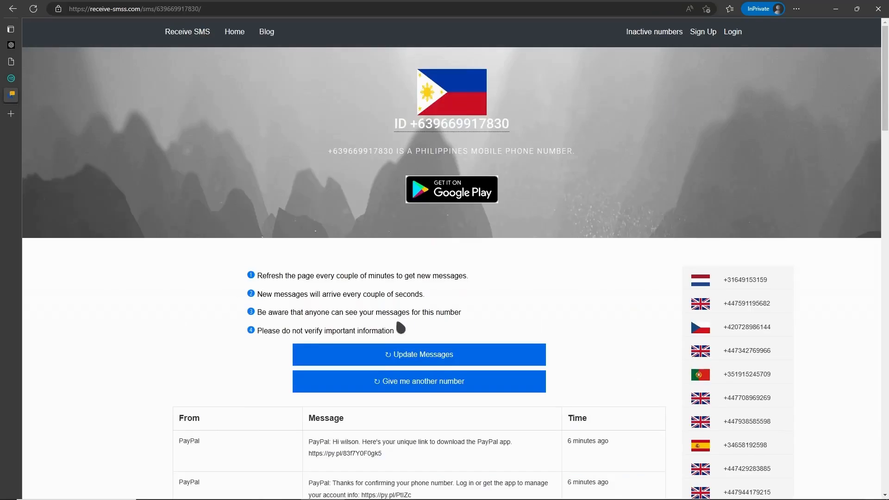
{"action": "scroll", "coordinate": [337, 337], "scroll_direction": "down", "scroll_amount": 5}
{"action": "scroll", "coordinate": [200, 202], "scroll_direction": "up", "scroll_amount": 5}
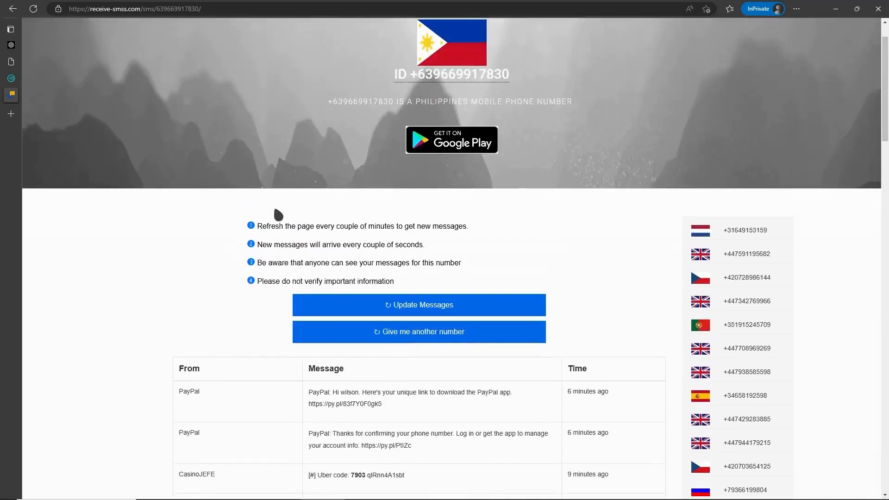
{"action": "scroll", "coordinate": [234, 277], "scroll_direction": "down", "scroll_amount": 3}
{"action": "scroll", "coordinate": [233, 277], "scroll_direction": "up", "scroll_amount": 3}
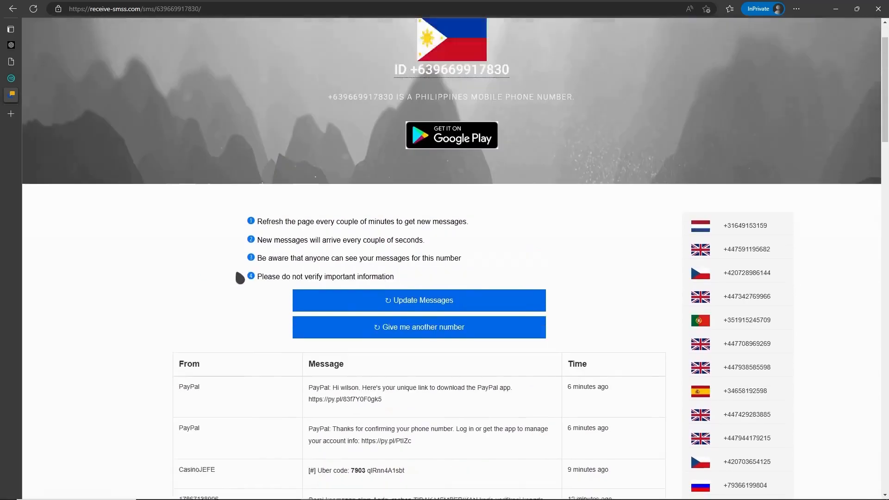
{"action": "double_click", "coordinate": [453, 124]}
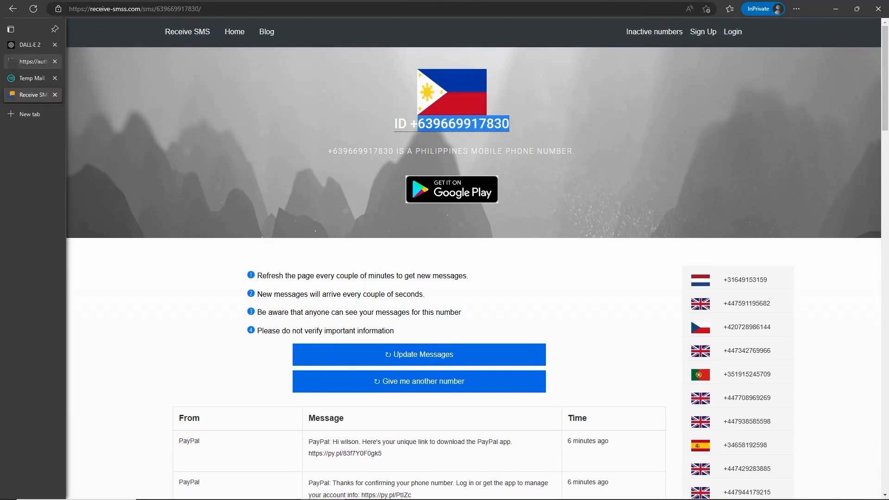
Step: Try to sign up with the copied phone number as the email address, and clear the field
{"action": "left_click", "coordinate": [28, 62]}
{"action": "key", "text": "ctrl+v"}
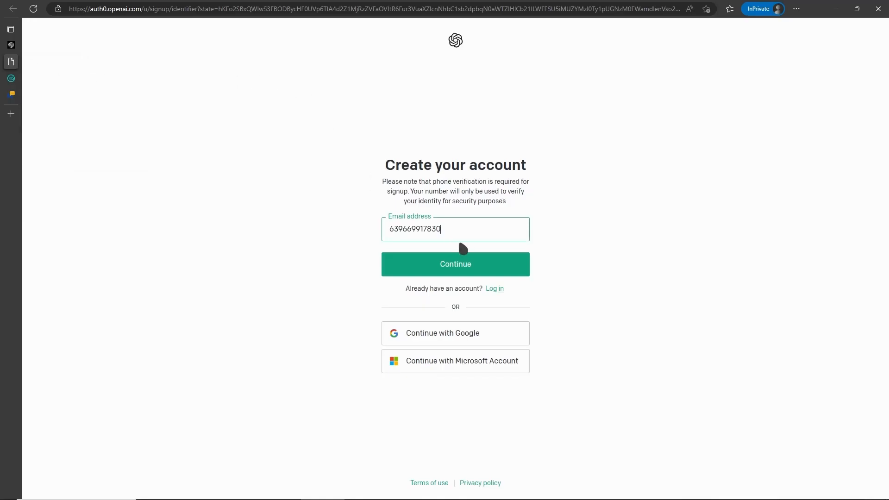
{"action": "left_click", "coordinate": [428, 265]}
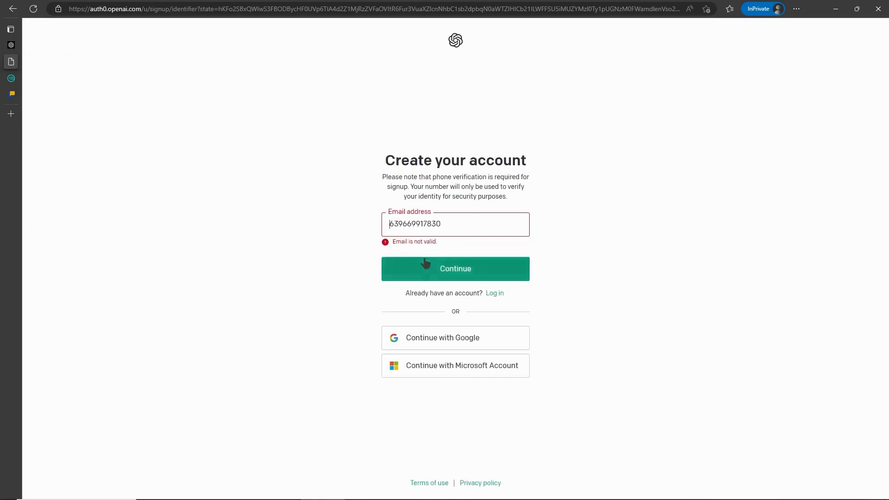
{"action": "left_click_drag", "start_coordinate": [441, 224], "coordinate": [359, 215]}
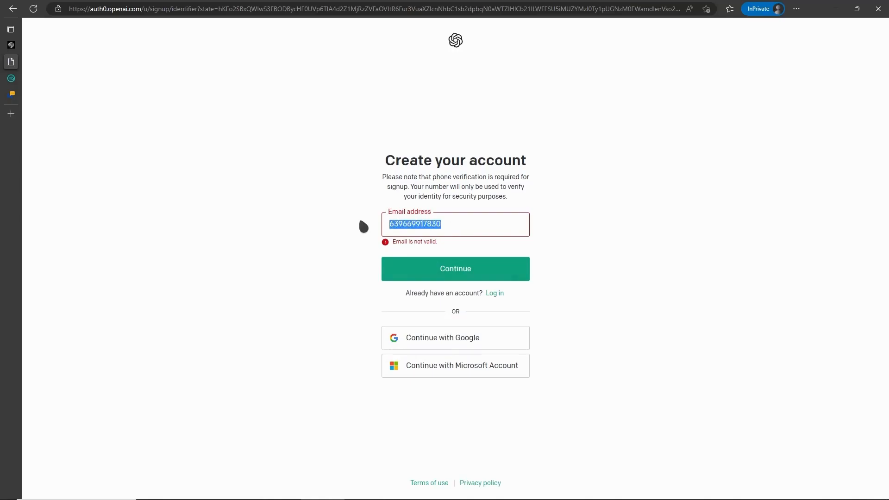
{"action": "key", "text": "BackSpace"}
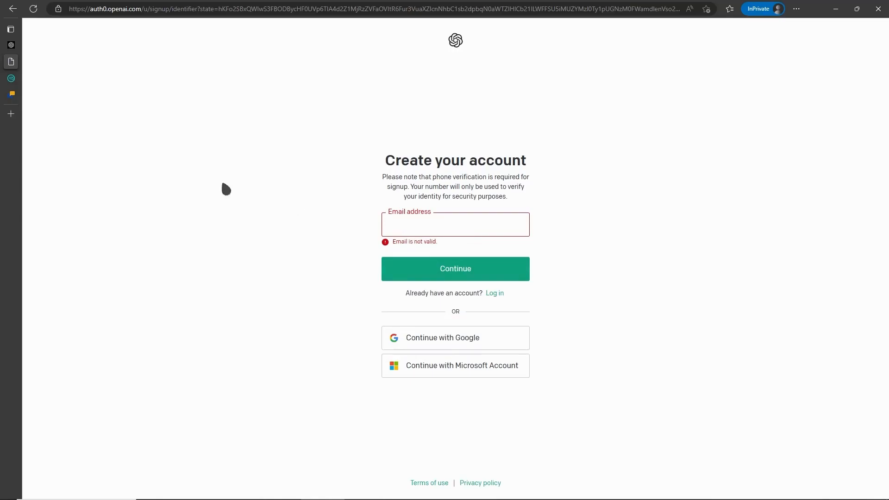
Step: Copy the temporary email address from the Temp Mail site and submit it in the OpenAI sign-up form
{"action": "left_click", "coordinate": [11, 78]}
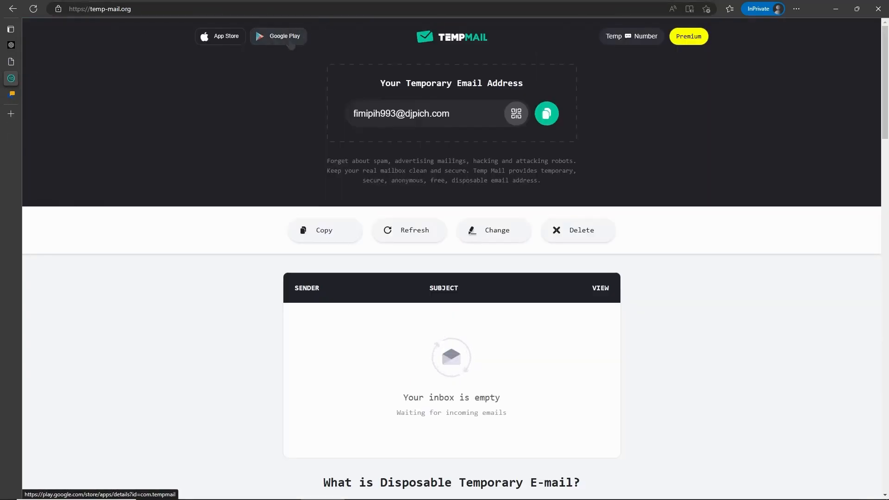
{"action": "left_click", "coordinate": [547, 114]}
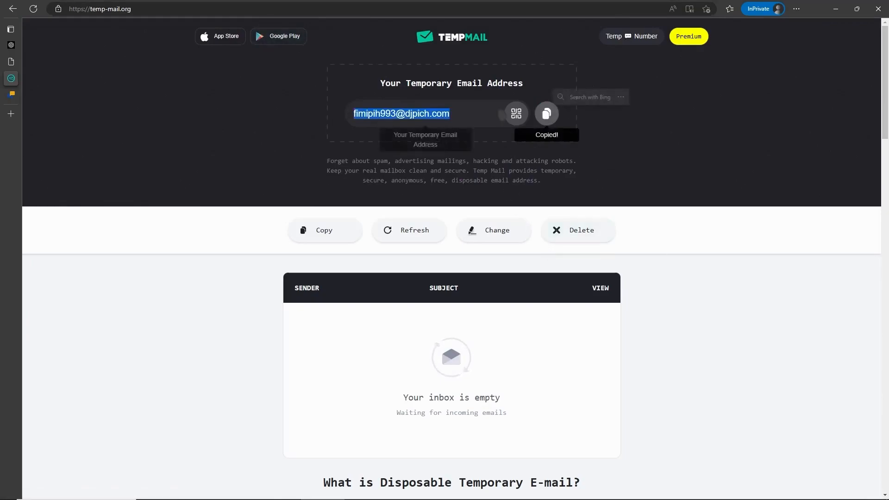
{"action": "mouse_move", "coordinate": [22, 79]}
{"action": "left_click", "coordinate": [27, 61]}
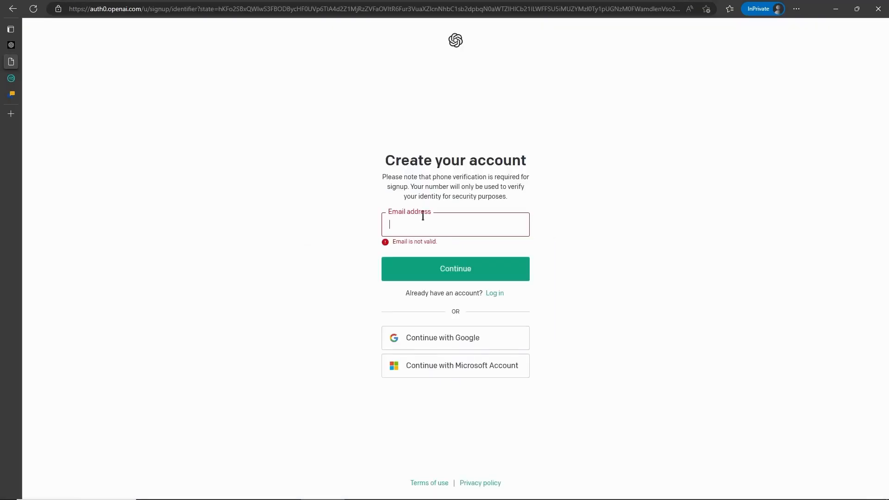
{"action": "key", "text": "ctrl+v"}
{"action": "left_click", "coordinate": [478, 265]}
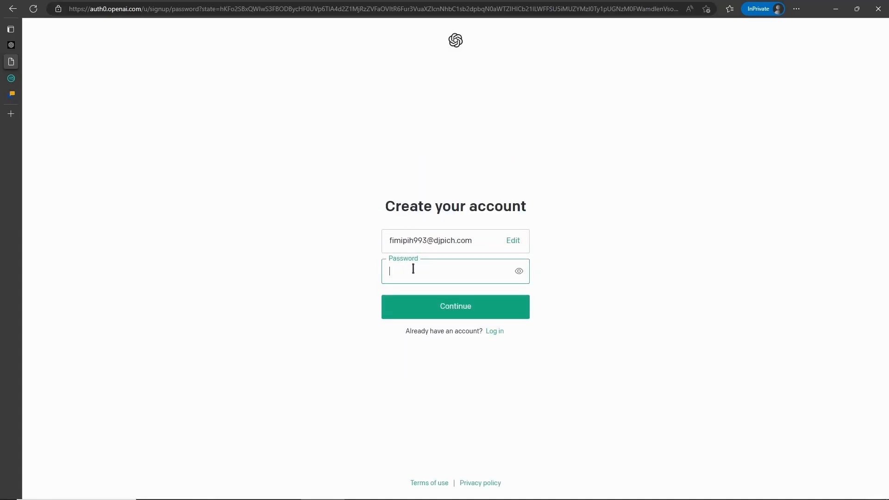
Step: Enter a password for the new OpenAI account and submit it
{"action": "type", "text": "•••"}
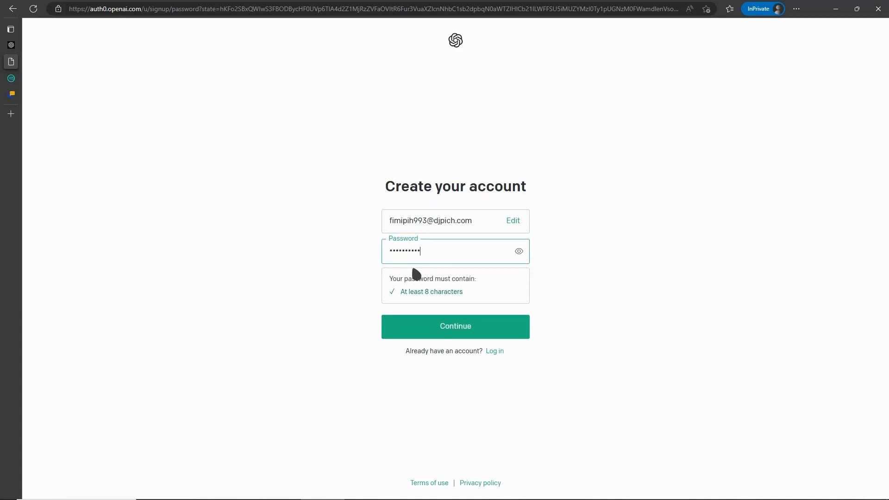
{"action": "left_click", "coordinate": [508, 337]}
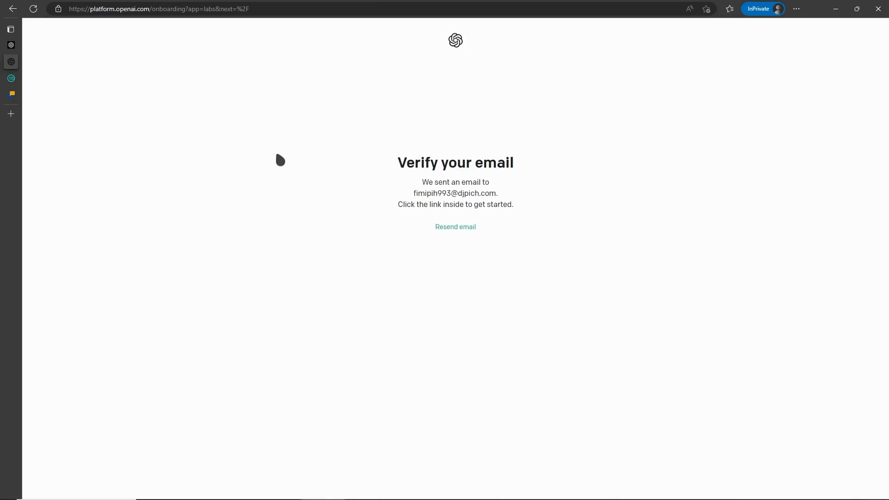
Step: Open OpenAI's verification email in the Temp Mail inbox, verify the email address and go to the onboarding page that opens
{"action": "left_click", "coordinate": [28, 78]}
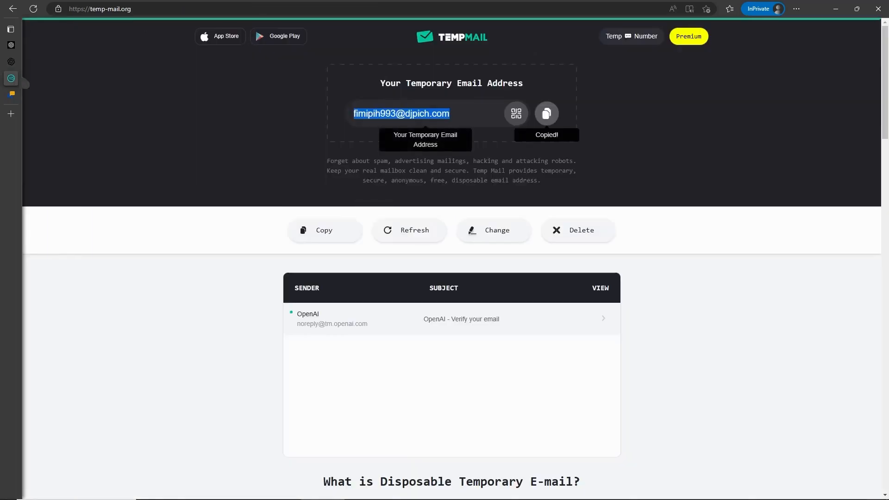
{"action": "left_click", "coordinate": [358, 314]}
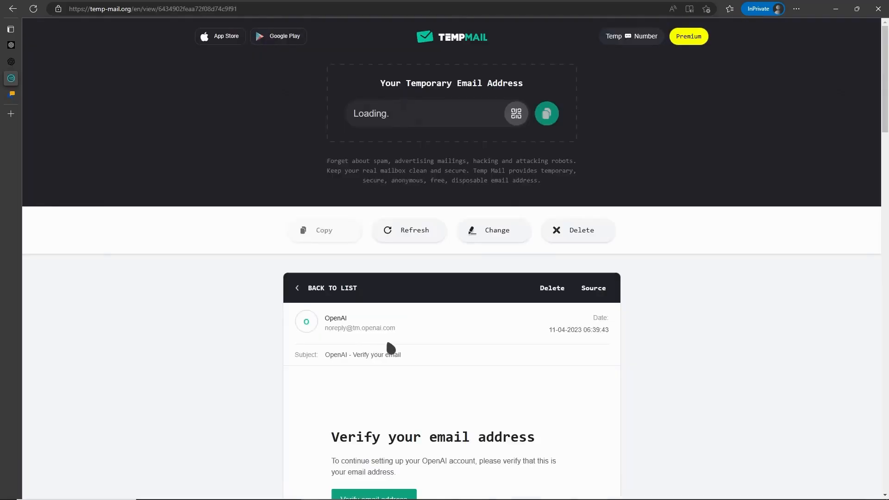
{"action": "scroll", "coordinate": [382, 345], "scroll_direction": "down", "scroll_amount": 5}
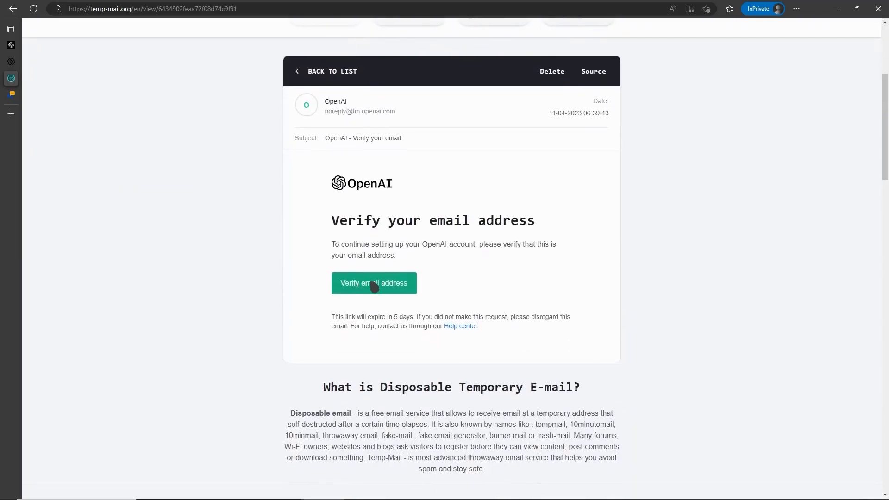
{"action": "left_click", "coordinate": [374, 284]}
{"action": "left_click", "coordinate": [11, 79]}
{"action": "scroll", "coordinate": [674, 341], "scroll_direction": "up", "scroll_amount": 5}
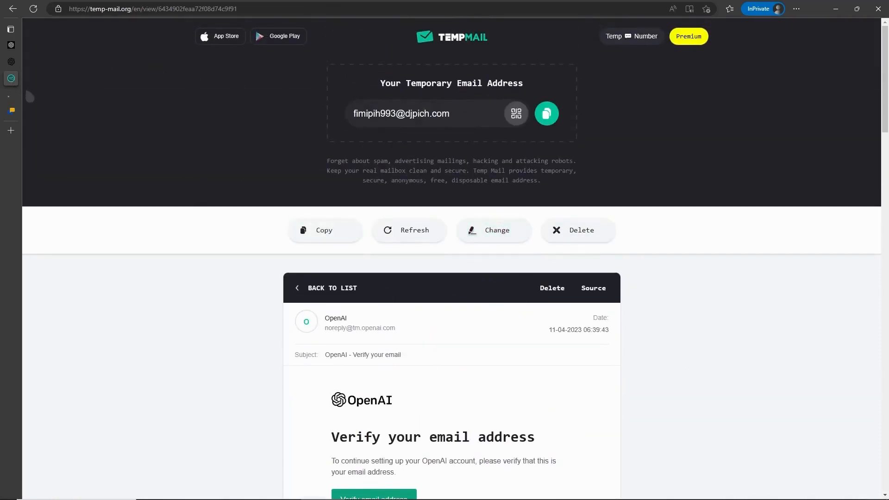
{"action": "left_click", "coordinate": [11, 95]}
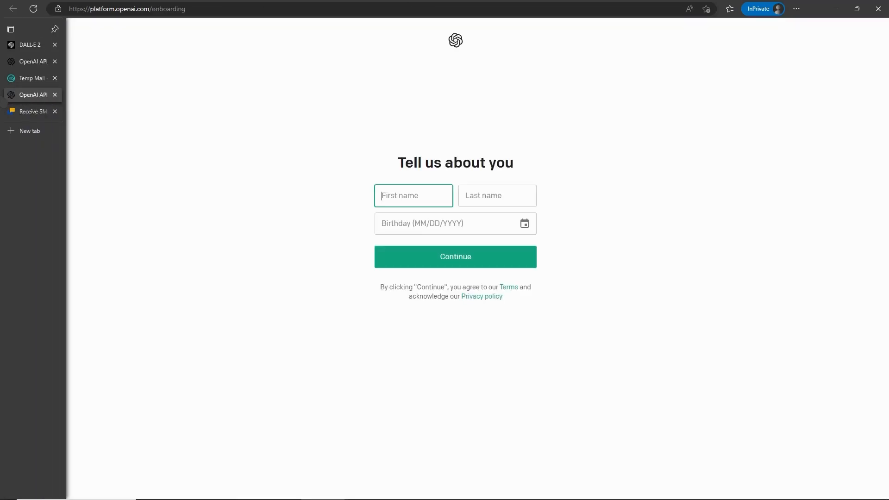
Step: Fill in the first name, last name and birthday on the OpenAI onboarding form and continue
{"action": "left_click", "coordinate": [422, 192]}
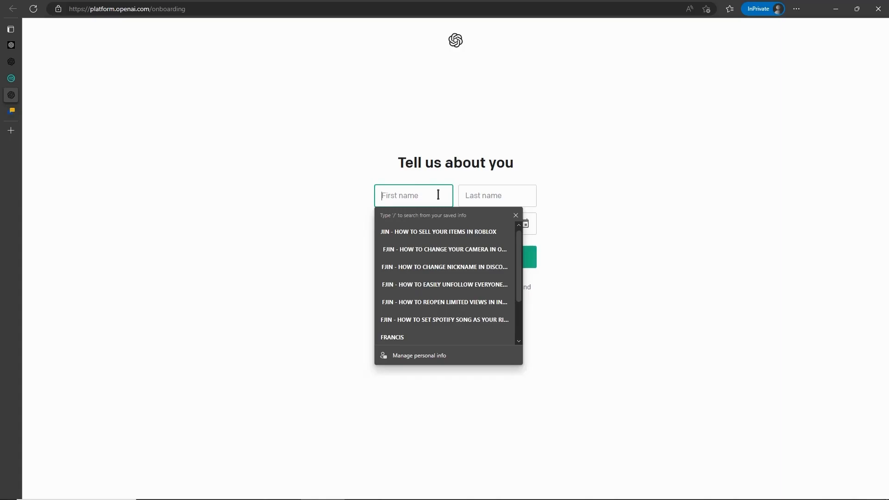
{"action": "type", "text": "TUT"}
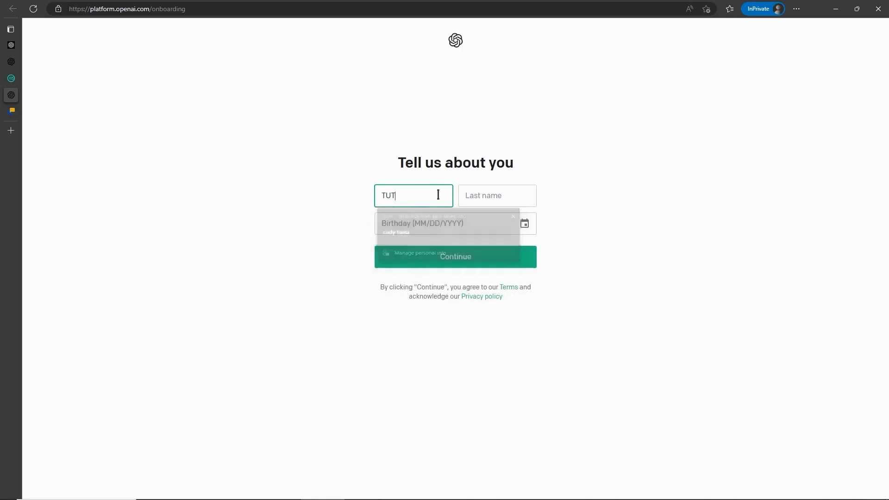
{"action": "key", "text": "Tab"}
{"action": "type", "text": "TORIAL"}
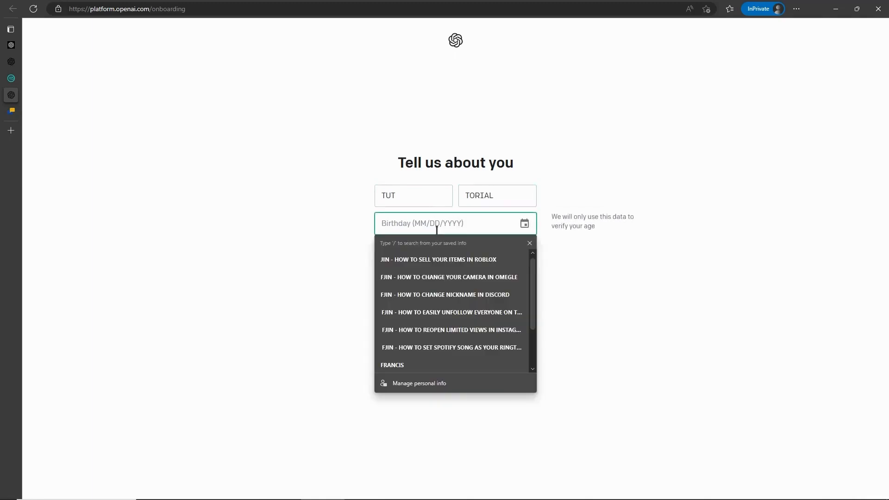
{"action": "type", "text": "05/01/19"}
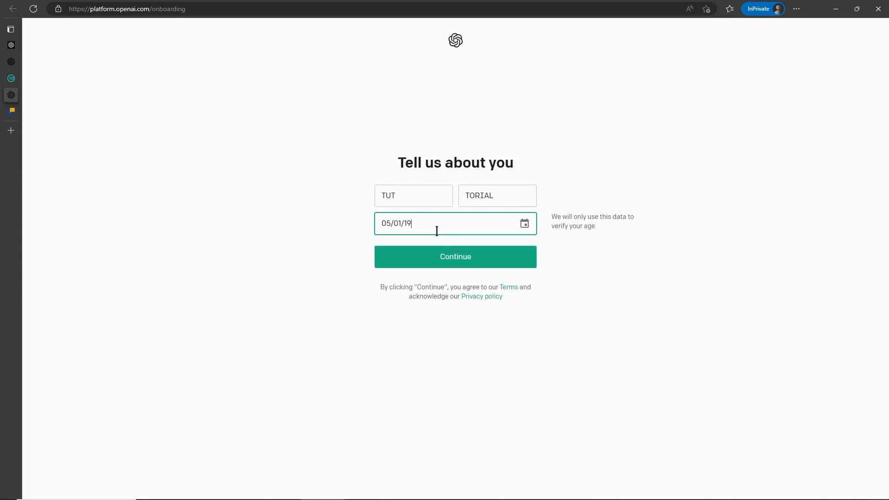
{"action": "left_click", "coordinate": [494, 256]}
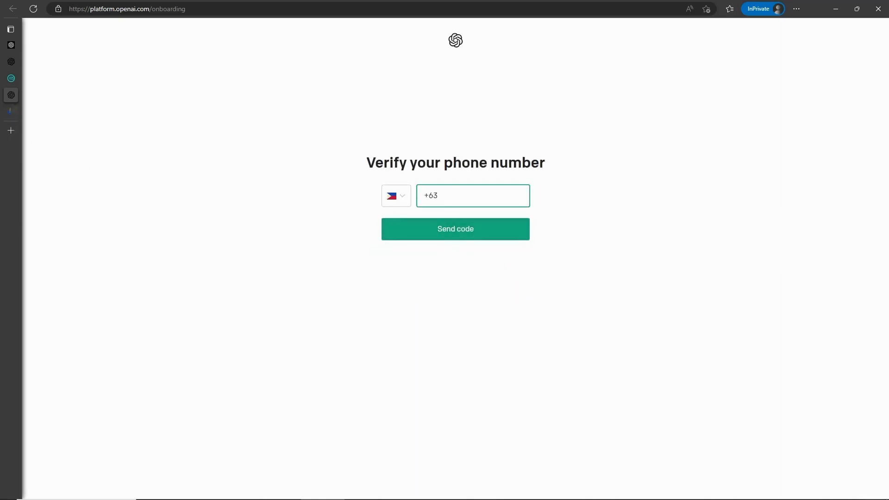
Step: Try to request a verification code with the Philippine number copied from the Receive SMS site without its country code
{"action": "mouse_move", "coordinate": [39, 95]}
{"action": "left_click", "coordinate": [32, 111]}
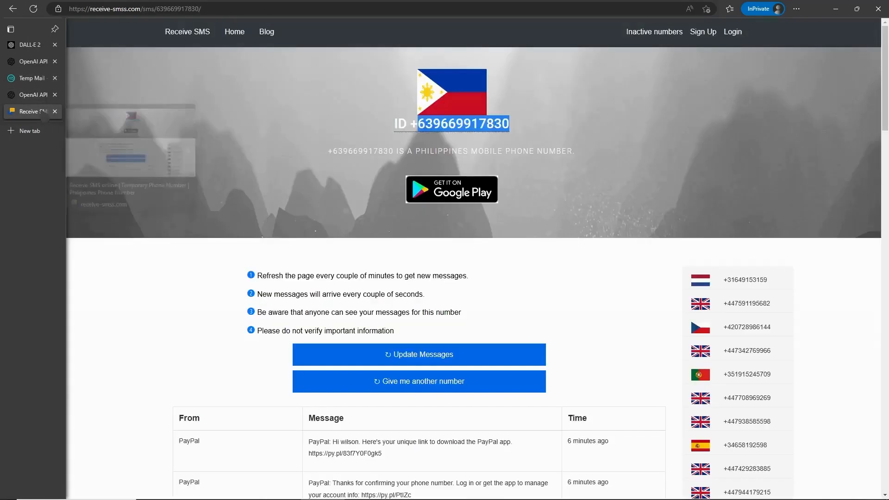
{"action": "left_click", "coordinate": [442, 126]}
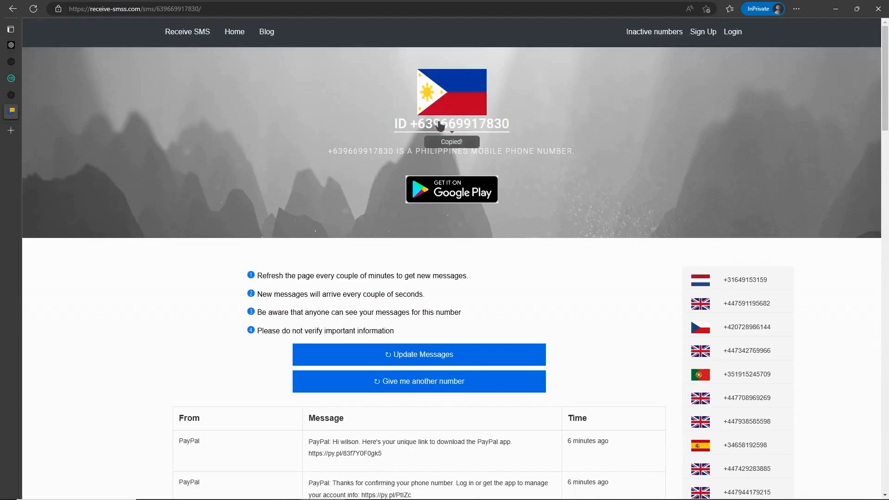
{"action": "left_click_drag", "start_coordinate": [434, 123], "coordinate": [522, 113]}
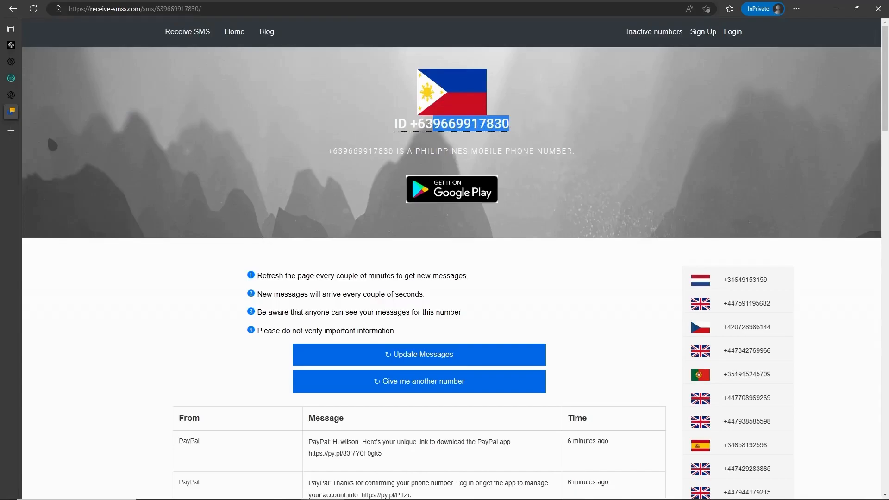
{"action": "key", "text": "ctrl+c"}
{"action": "left_click", "coordinate": [32, 95]}
{"action": "key", "text": "ctrl+v"}
{"action": "left_click", "coordinate": [469, 235]}
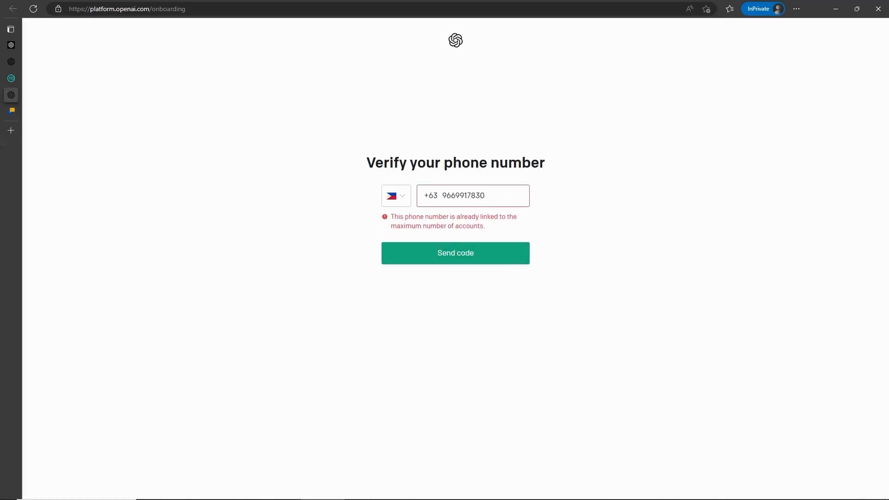
Step: Go back to the Receive SMS number list and browse the phone numbers offered for the different countries
{"action": "left_click", "coordinate": [28, 111]}
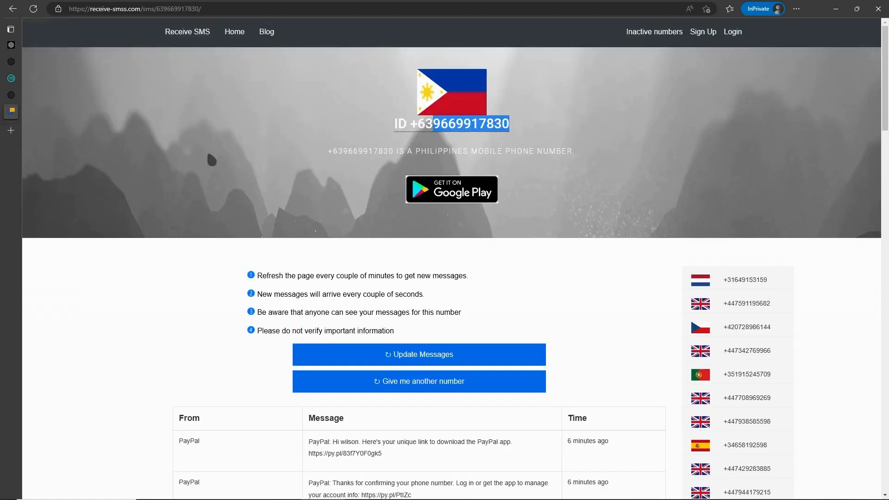
{"action": "key", "text": "alt+Left"}
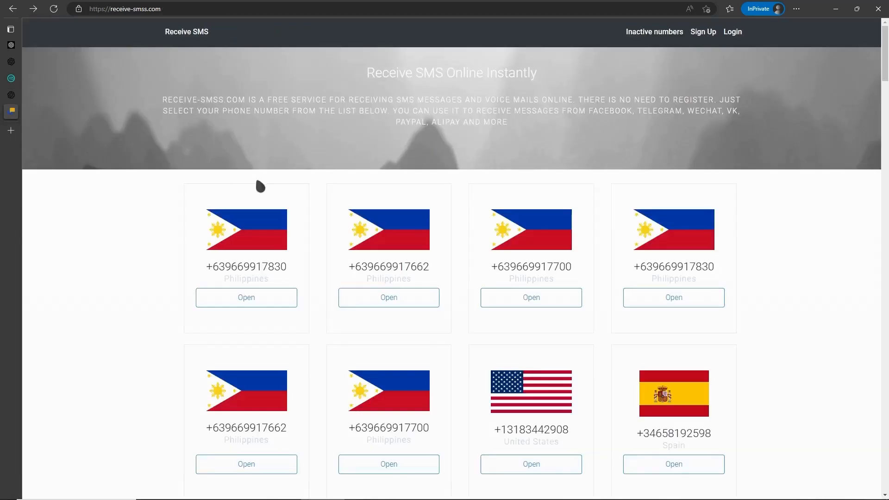
{"action": "scroll", "coordinate": [454, 333], "scroll_direction": "down", "scroll_amount": 7}
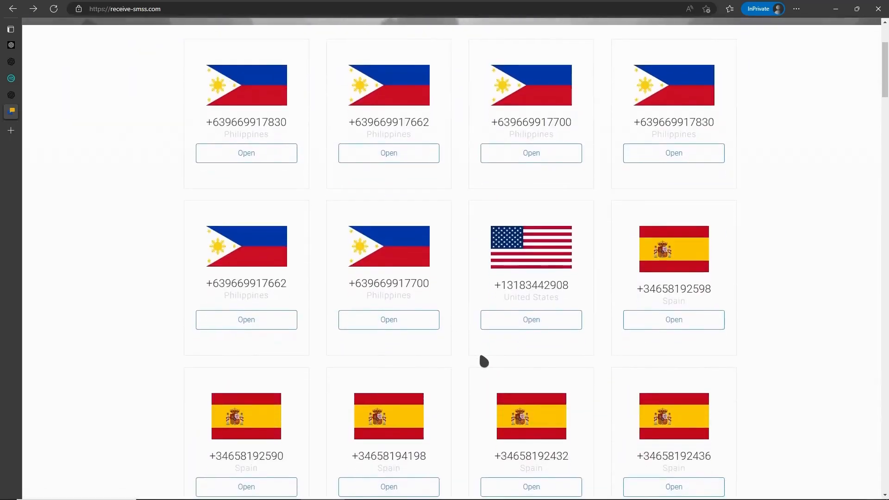
{"action": "scroll", "coordinate": [478, 361], "scroll_direction": "down", "scroll_amount": 5}
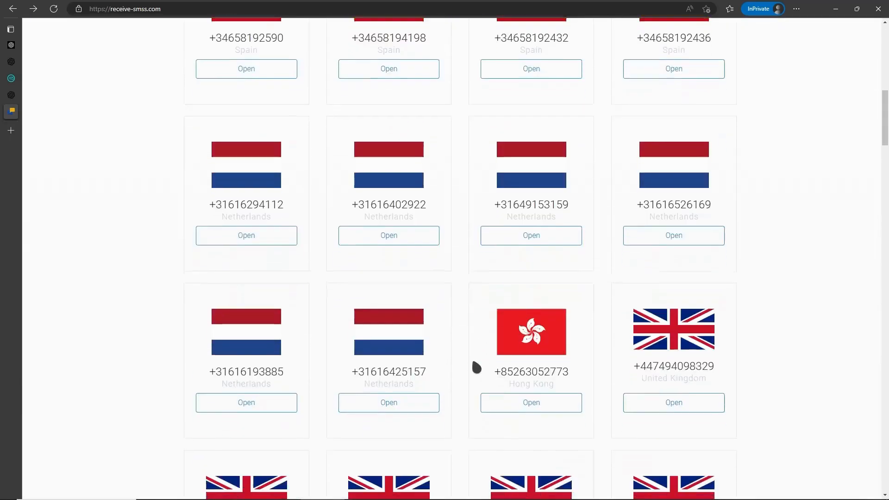
{"action": "scroll", "coordinate": [577, 393], "scroll_direction": "down", "scroll_amount": 3}
{"action": "scroll", "coordinate": [617, 403], "scroll_direction": "up", "scroll_amount": 8}
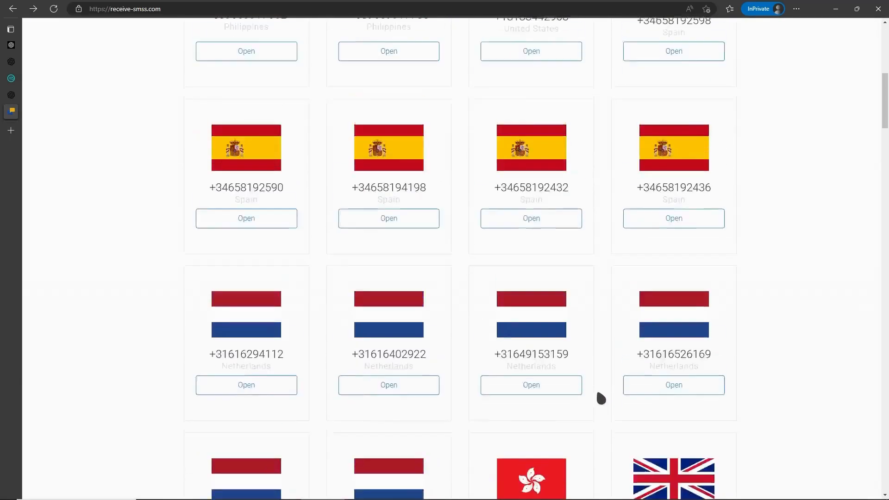
{"action": "scroll", "coordinate": [592, 393], "scroll_direction": "down", "scroll_amount": 11}
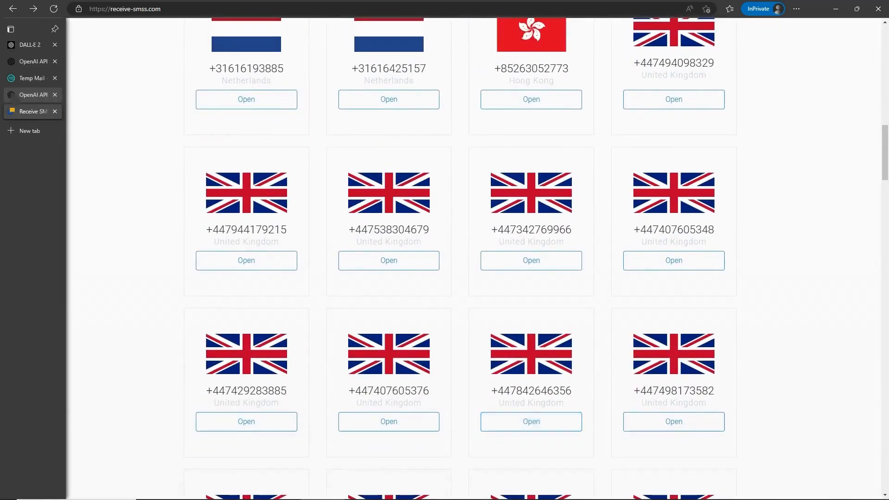
Step: Compare the country choices in OpenAI's phone verification form with the countries offered on the Receive SMS site
{"action": "left_click", "coordinate": [19, 95]}
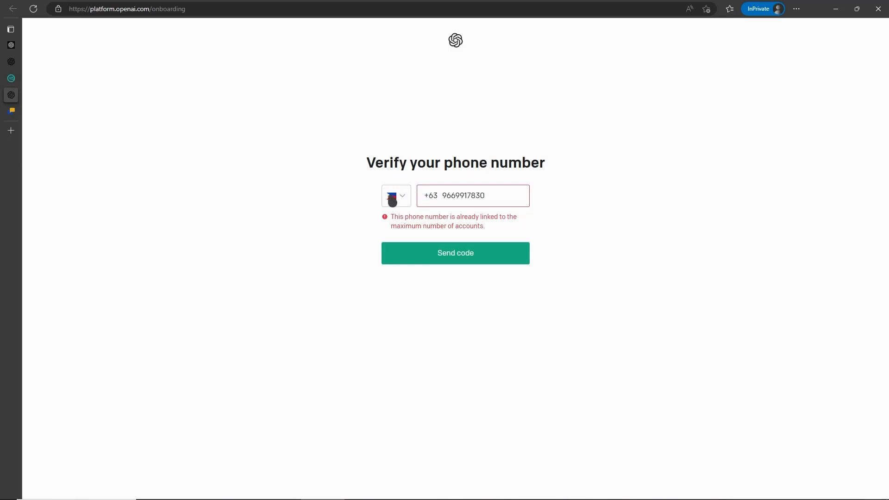
{"action": "left_click", "coordinate": [401, 200]}
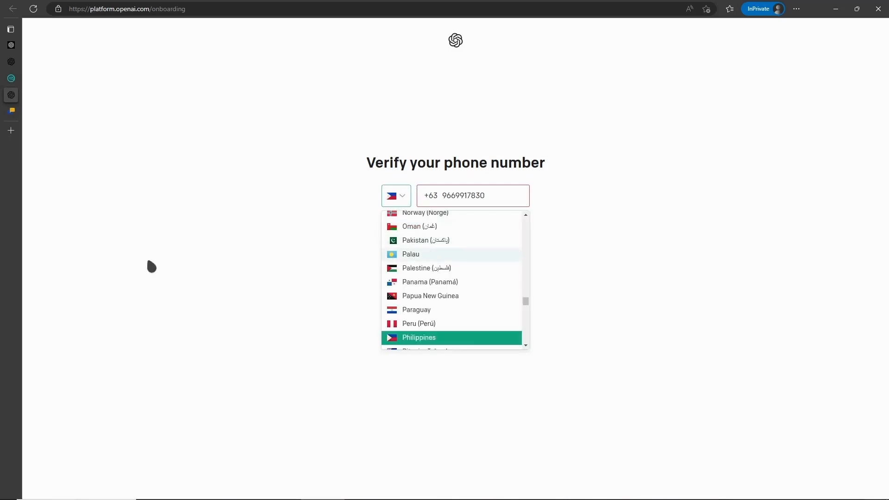
{"action": "left_click", "coordinate": [14, 110]}
{"action": "scroll", "coordinate": [670, 307], "scroll_direction": "down", "scroll_amount": 15}
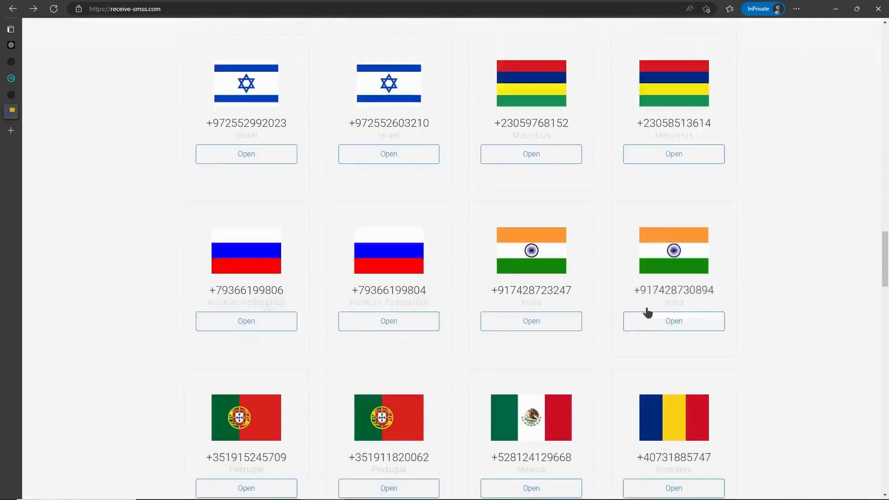
{"action": "scroll", "coordinate": [647, 312], "scroll_direction": "down", "scroll_amount": 2}
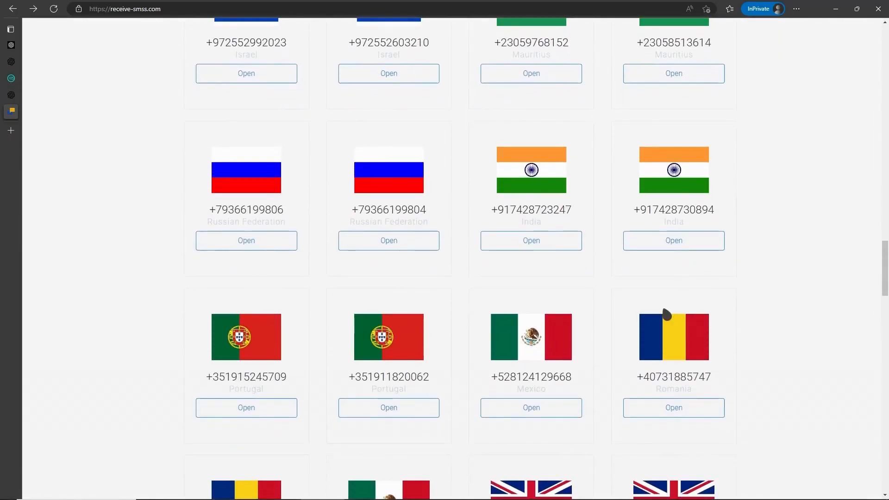
{"action": "scroll", "coordinate": [776, 303], "scroll_direction": "up", "scroll_amount": 20}
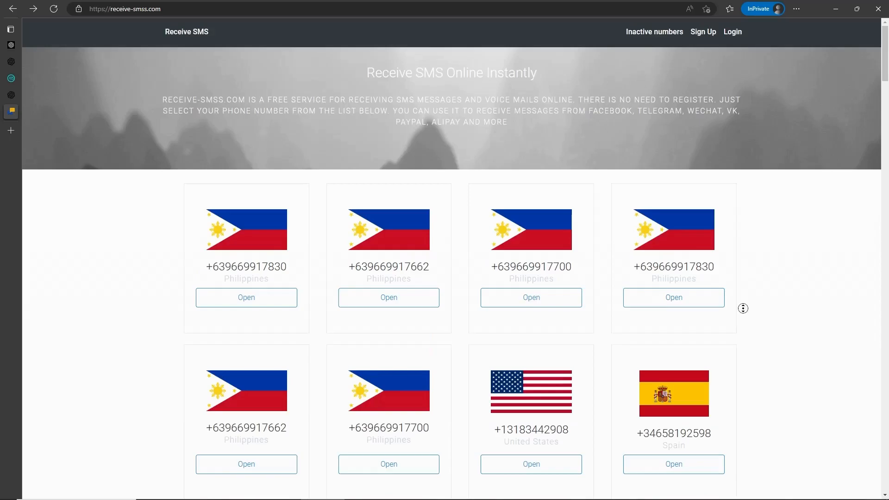
{"action": "scroll", "coordinate": [743, 307], "scroll_direction": "down", "scroll_amount": 5}
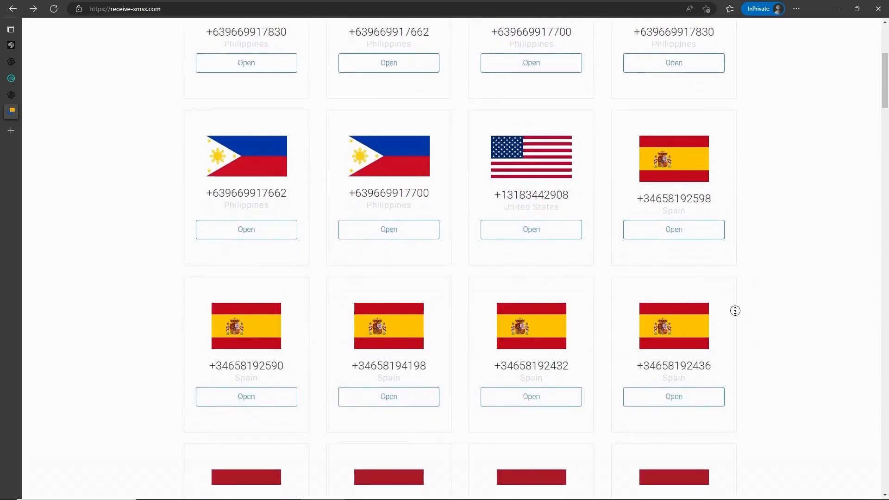
{"action": "left_click", "coordinate": [11, 95]}
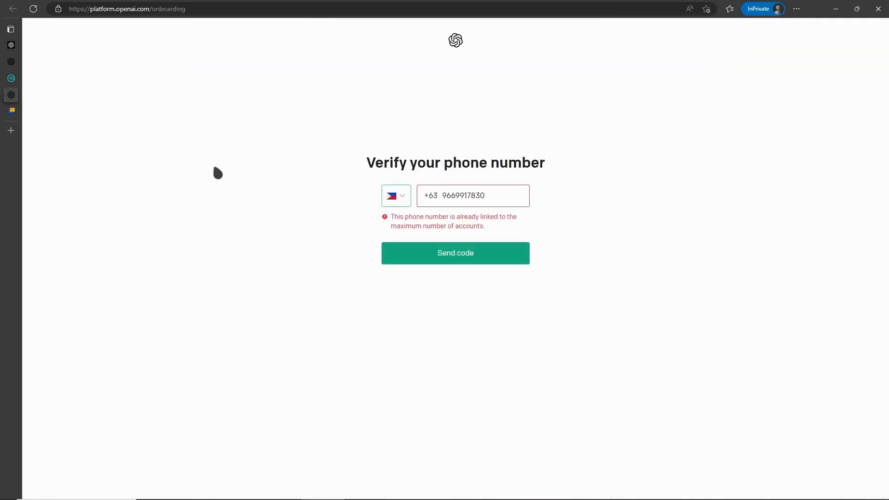
{"action": "left_click", "coordinate": [397, 195]}
{"action": "scroll", "coordinate": [466, 271], "scroll_direction": "down", "scroll_amount": 2}
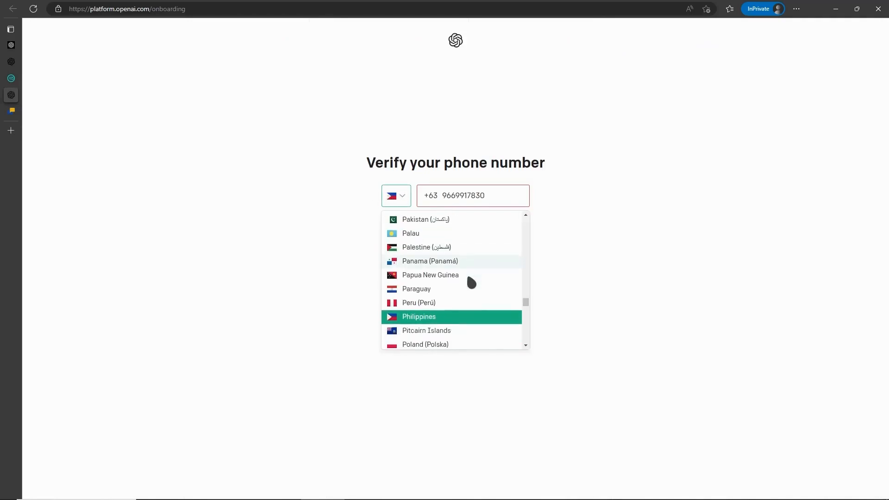
{"action": "scroll", "coordinate": [466, 259], "scroll_direction": "down", "scroll_amount": 4}
{"action": "mouse_move", "coordinate": [11, 111]}
{"action": "left_click", "coordinate": [21, 78]}
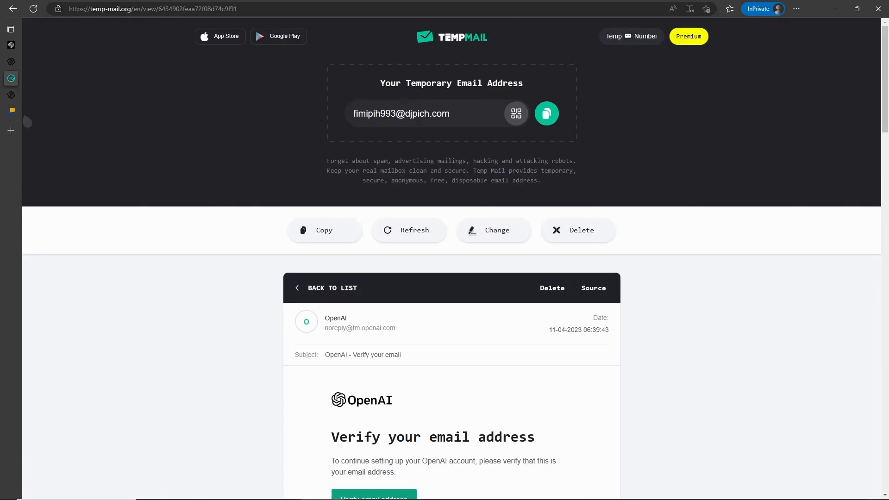
Step: Open the message page of the Philippine number listed beside the United States one on Receive SMS and copy it without the country code
{"action": "left_click", "coordinate": [11, 111]}
{"action": "left_click", "coordinate": [378, 235]}
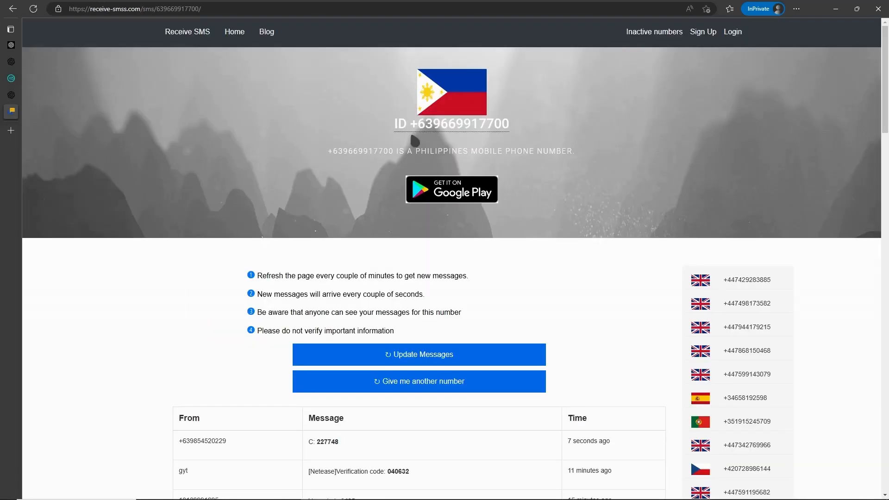
{"action": "left_click_drag", "start_coordinate": [435, 132], "coordinate": [523, 134]}
{"action": "key", "text": "ctrl+c"}
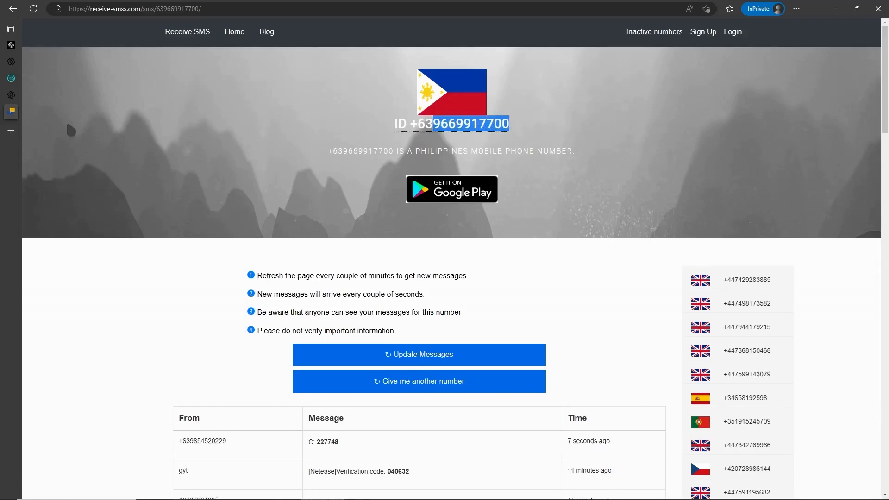
Step: Replace the phone number in OpenAI's verification form with the copied one and request the code
{"action": "left_click", "coordinate": [11, 95]}
{"action": "double_click", "coordinate": [449, 195]}
{"action": "key", "text": "ctrl+v"}
{"action": "left_click", "coordinate": [462, 244]}
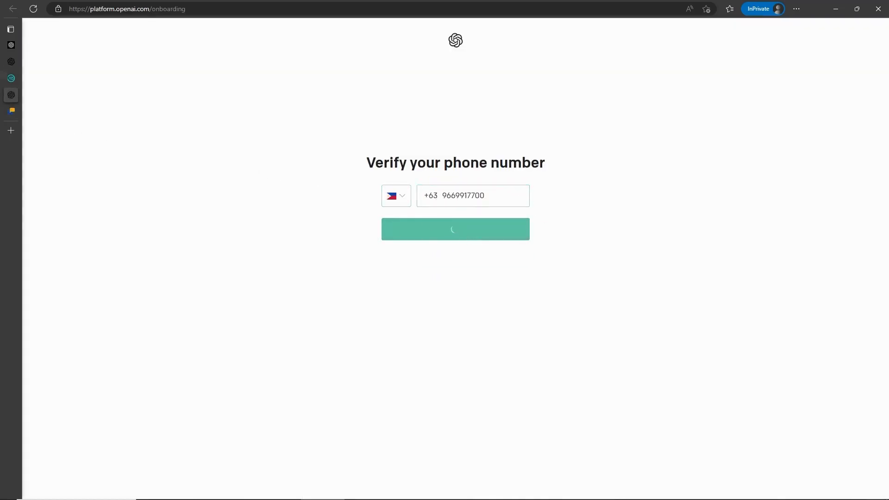
Step: Switch to the Receive SMS site and go back from the Philippine number's message page to the list of numbers
{"action": "left_click", "coordinate": [22, 77]}
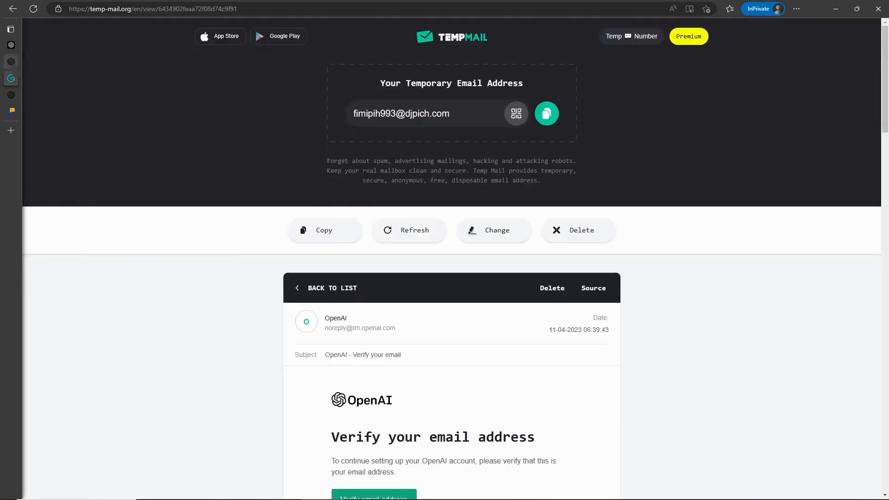
{"action": "left_click", "coordinate": [11, 62]}
{"action": "left_click", "coordinate": [11, 45]}
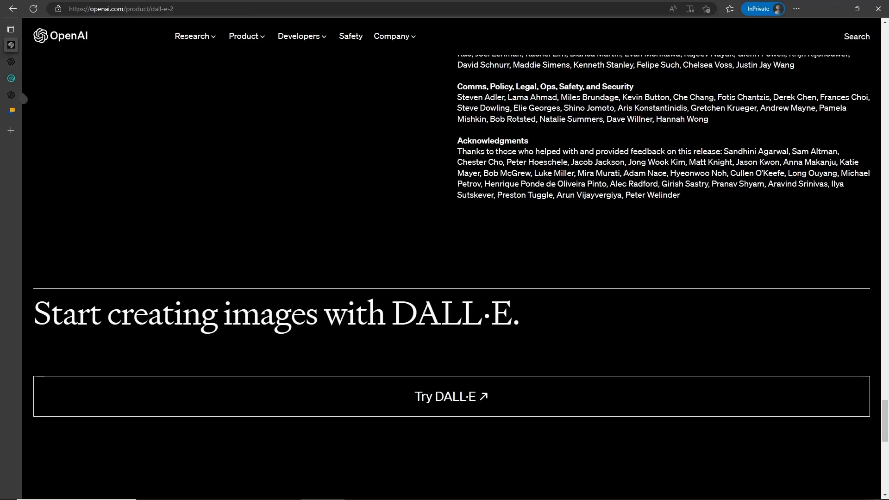
{"action": "left_click", "coordinate": [11, 95]}
{"action": "left_click", "coordinate": [11, 111]}
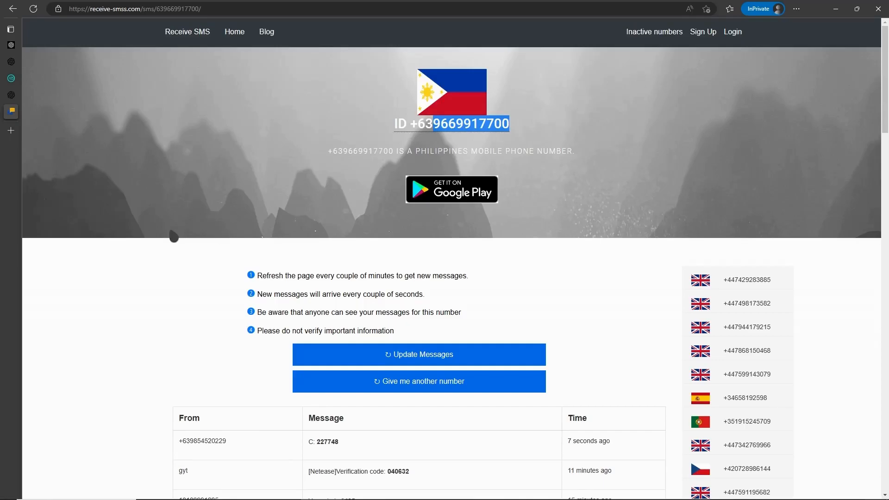
{"action": "scroll", "coordinate": [254, 196], "scroll_direction": "up", "scroll_amount": 3}
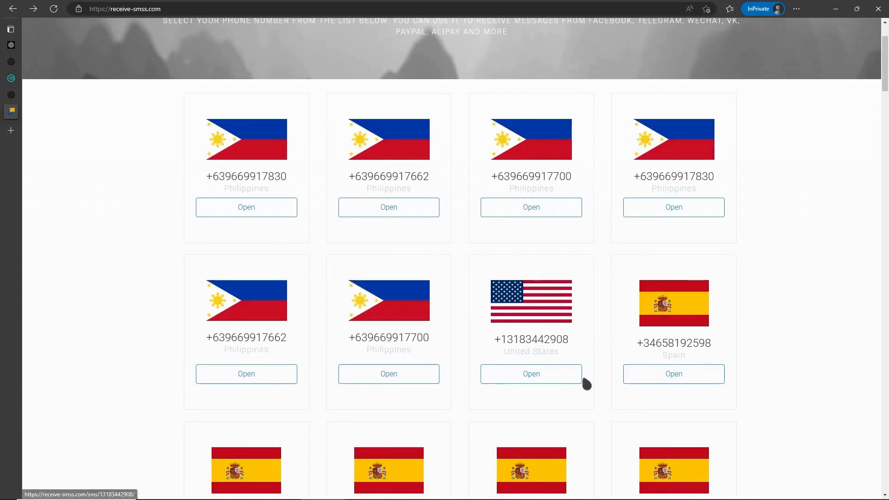
Step: Open the message page of the last Spanish number in the row above the Netherlands numbers and copy it without the country code
{"action": "scroll", "coordinate": [577, 384], "scroll_direction": "down", "scroll_amount": 2}
{"action": "scroll", "coordinate": [574, 275], "scroll_direction": "down", "scroll_amount": 3}
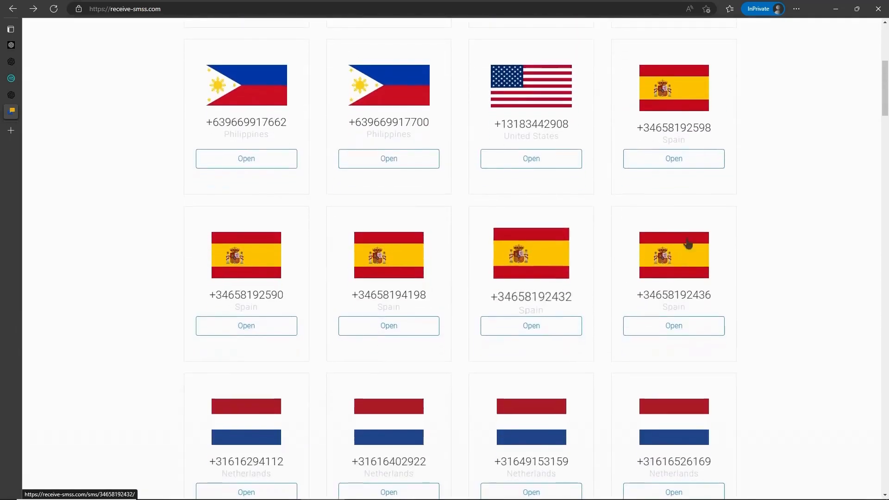
{"action": "left_click", "coordinate": [650, 326]}
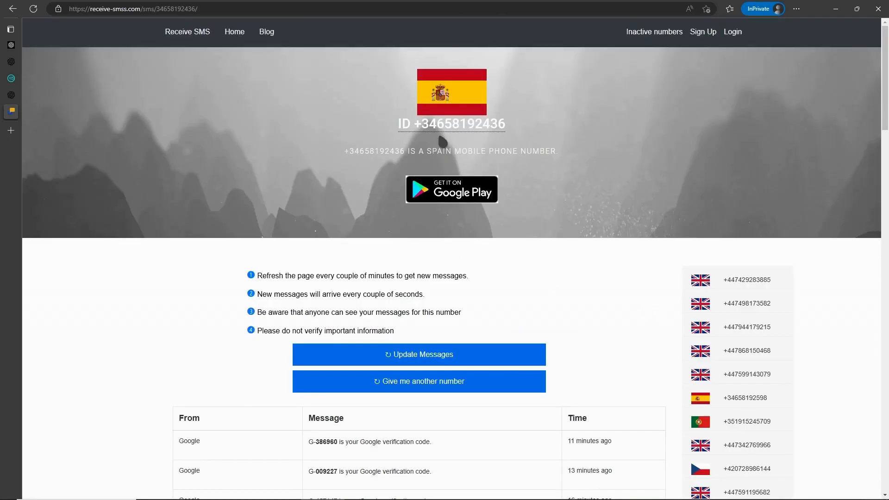
{"action": "left_click_drag", "start_coordinate": [505, 124], "coordinate": [436, 124]}
{"action": "key", "text": "ctrl+c"}
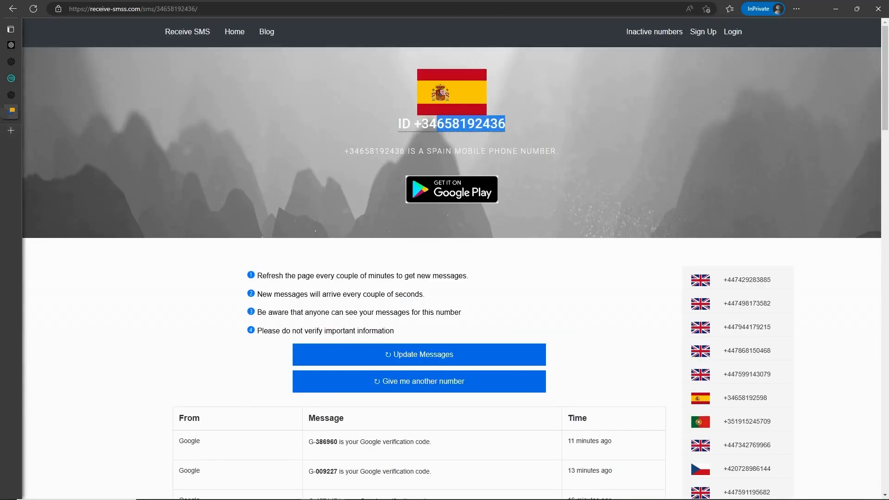
Step: Set the country in OpenAI's phone verification form to Spain (España)
{"action": "left_click", "coordinate": [12, 94]}
{"action": "left_click", "coordinate": [392, 200]}
{"action": "scroll", "coordinate": [417, 264], "scroll_direction": "up", "scroll_amount": 2}
{"action": "scroll", "coordinate": [423, 280], "scroll_direction": "down", "scroll_amount": 7}
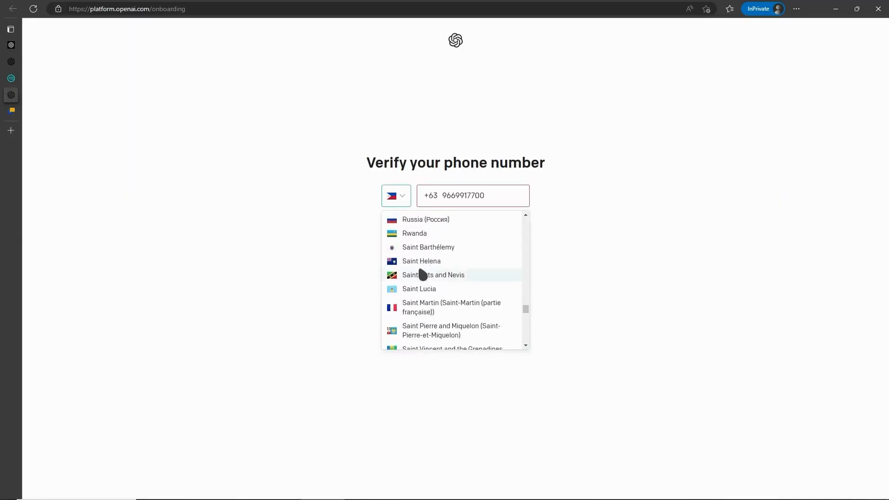
{"action": "scroll", "coordinate": [431, 272], "scroll_direction": "up", "scroll_amount": 1}
{"action": "scroll", "coordinate": [496, 312], "scroll_direction": "down", "scroll_amount": 2}
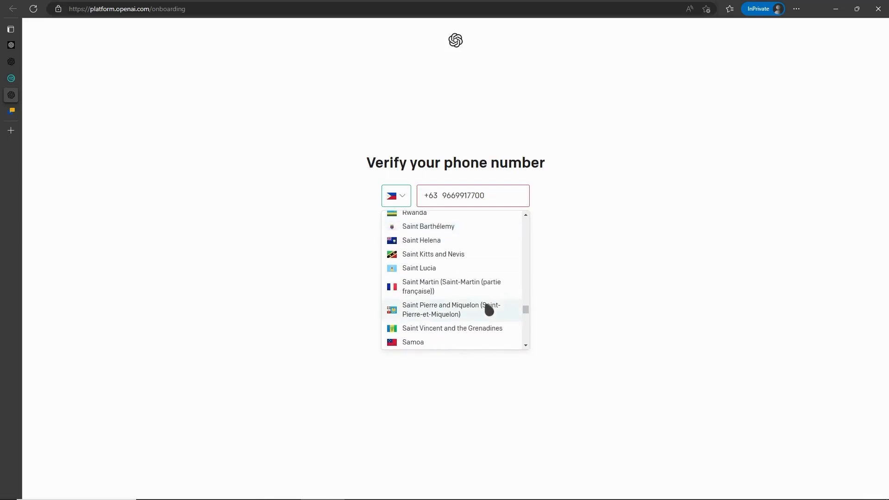
{"action": "scroll", "coordinate": [449, 277], "scroll_direction": "down", "scroll_amount": 4}
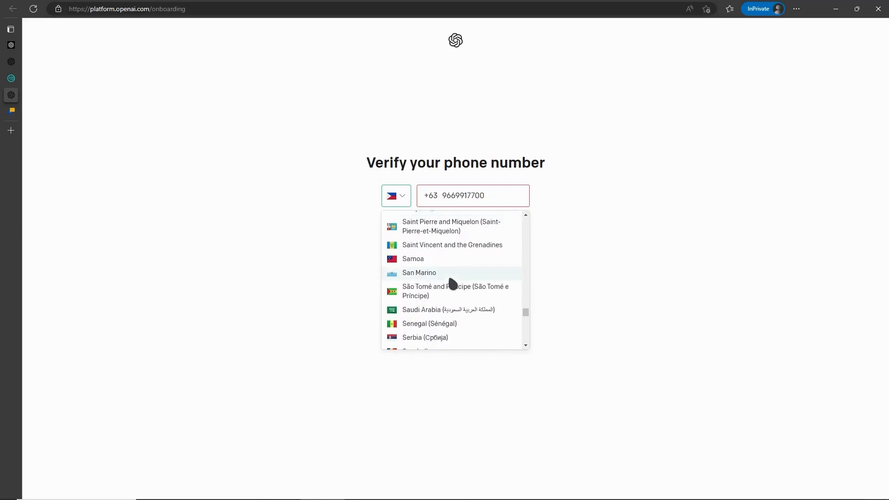
{"action": "scroll", "coordinate": [447, 277], "scroll_direction": "down", "scroll_amount": 3}
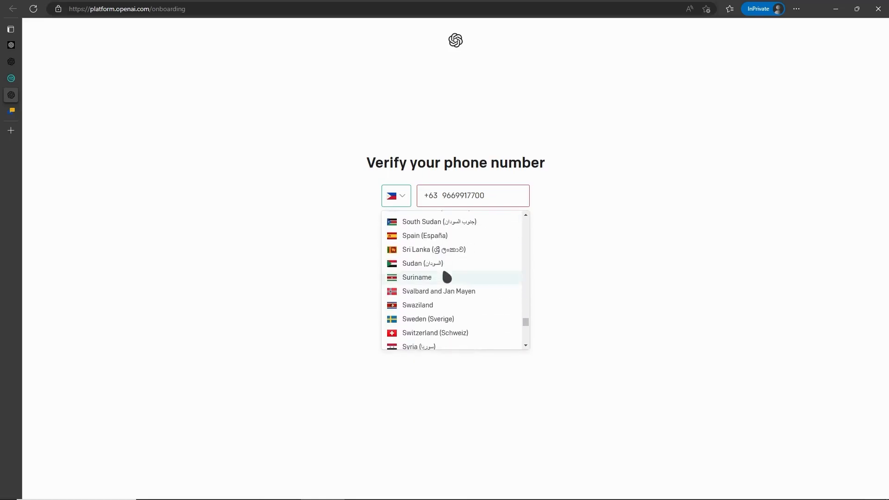
{"action": "left_click", "coordinate": [390, 236]}
Step: Replace the phone number in the verification form with the copied Spanish number and request the code
{"action": "double_click", "coordinate": [488, 198]}
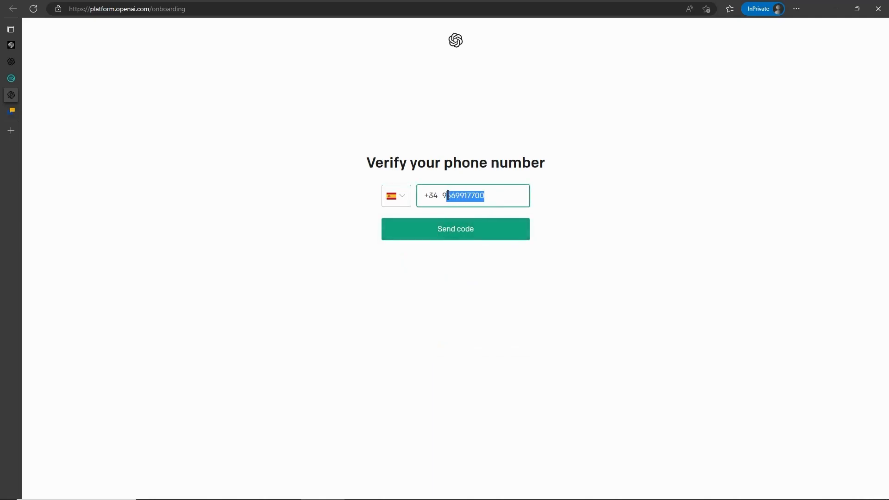
{"action": "key", "text": "ctrl+v"}
{"action": "left_click", "coordinate": [473, 227]}
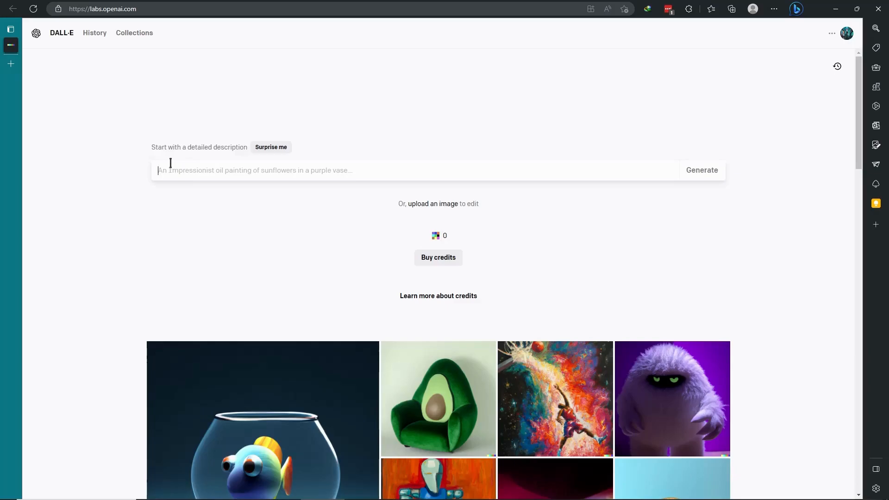
Step: Examine the example images and their prompts in the DALL·E home page gallery
{"action": "scroll", "coordinate": [304, 212], "scroll_direction": "down", "scroll_amount": 3}
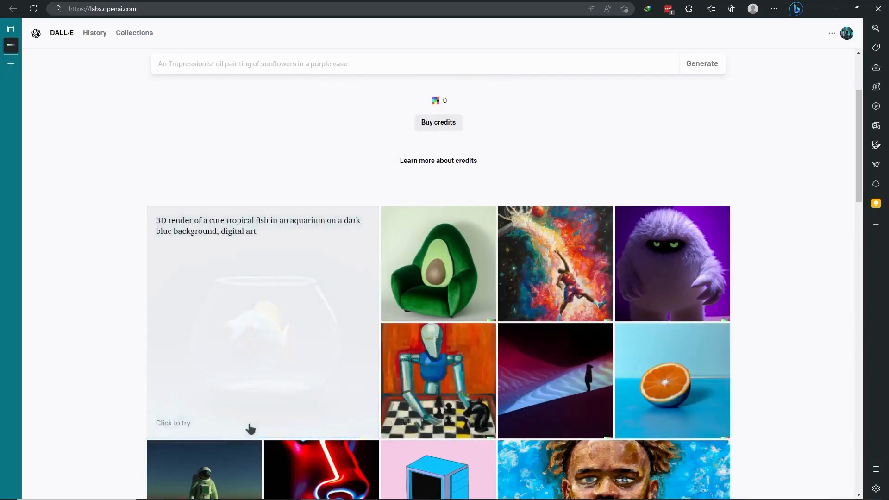
{"action": "scroll", "coordinate": [677, 473], "scroll_direction": "down", "scroll_amount": 5}
{"action": "scroll", "coordinate": [648, 440], "scroll_direction": "down", "scroll_amount": 1}
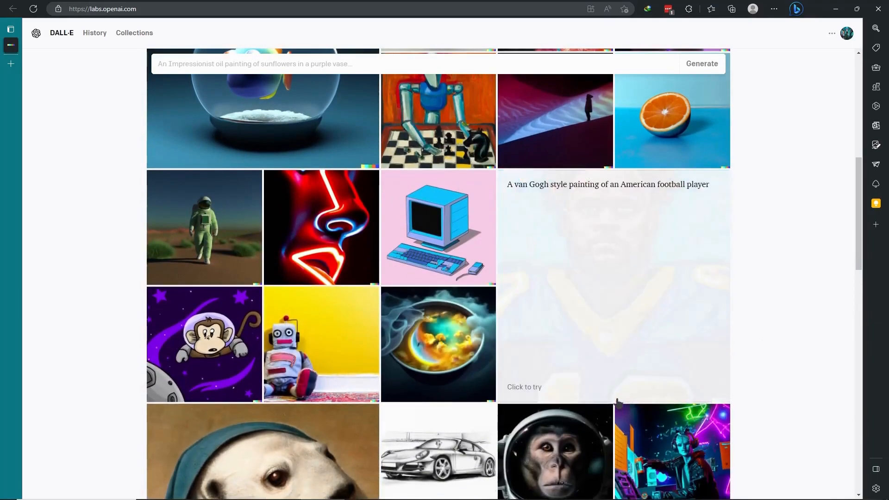
{"action": "scroll", "coordinate": [342, 360], "scroll_direction": "down", "scroll_amount": 2}
{"action": "scroll", "coordinate": [287, 356], "scroll_direction": "down", "scroll_amount": 1}
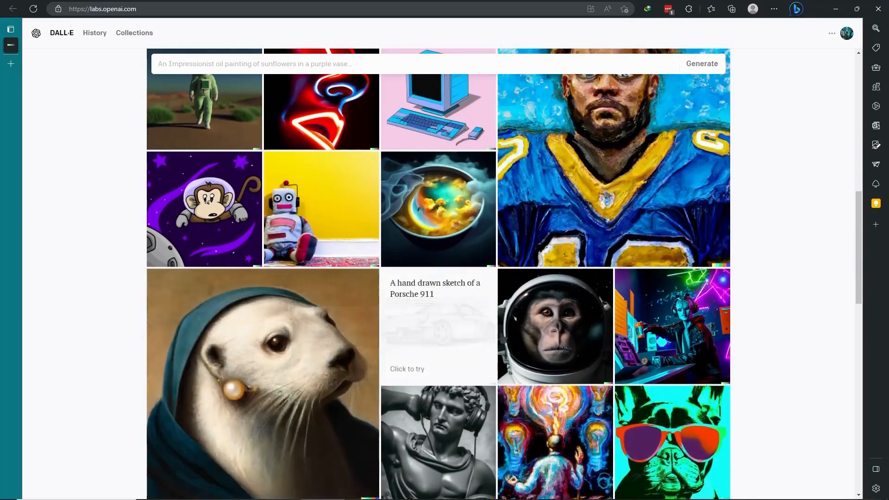
{"action": "scroll", "coordinate": [648, 356], "scroll_direction": "down", "scroll_amount": 3}
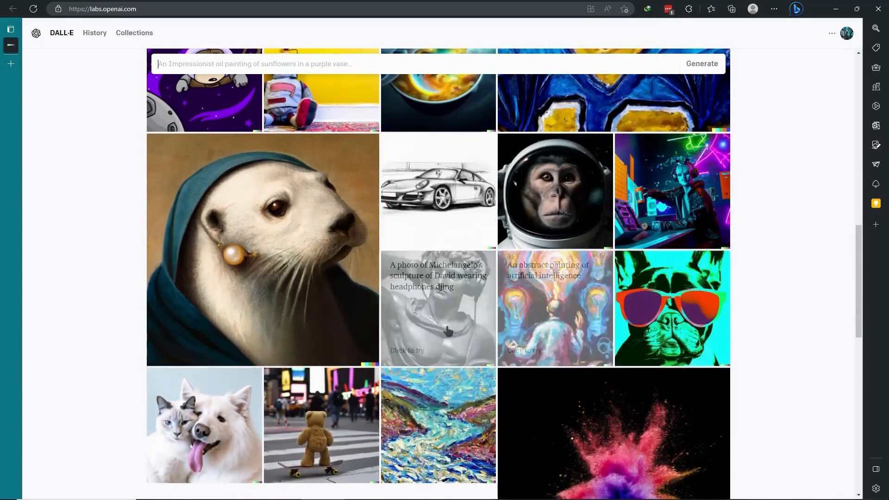
{"action": "scroll", "coordinate": [685, 449], "scroll_direction": "down", "scroll_amount": 1}
{"action": "scroll", "coordinate": [686, 449], "scroll_direction": "down", "scroll_amount": 3}
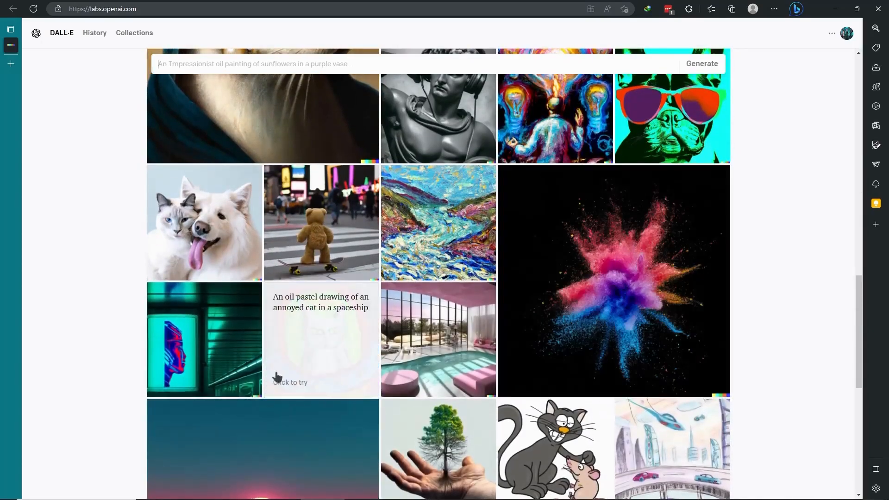
{"action": "scroll", "coordinate": [411, 445], "scroll_direction": "up", "scroll_amount": 15}
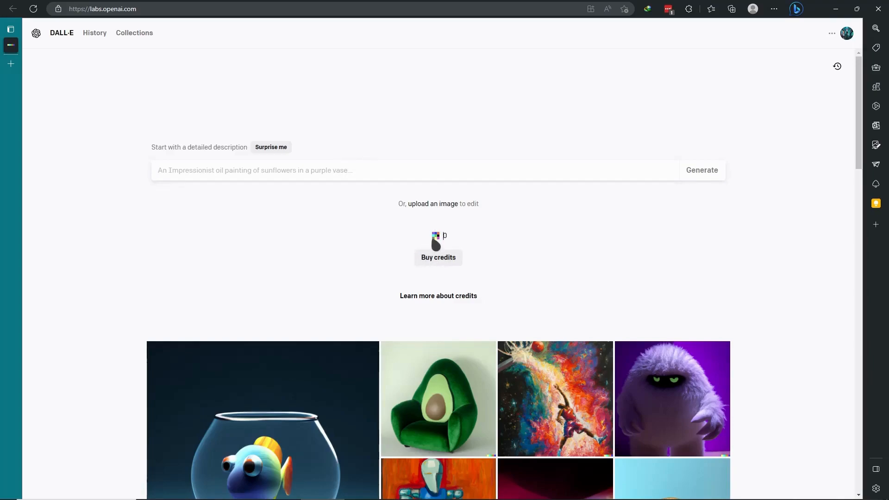
Step: Check the DALL·E credit balance and the credit price in the purchase dialog, cancelling it without buying
{"action": "mouse_move", "coordinate": [457, 238]}
{"action": "left_mouse_down"}
{"action": "mouse_move", "coordinate": [441, 237]}
{"action": "mouse_move", "coordinate": [455, 237]}
{"action": "left_mouse_up"}
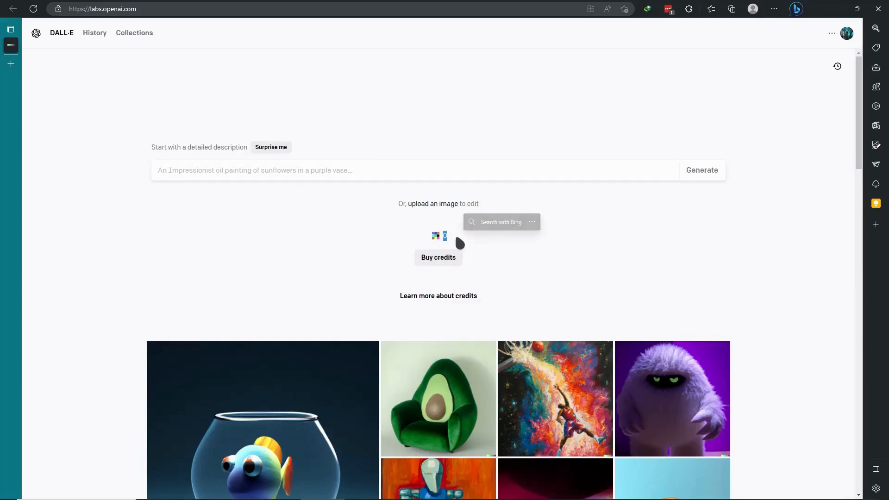
{"action": "left_click", "coordinate": [507, 262]}
{"action": "left_click_drag", "start_coordinate": [440, 235], "coordinate": [458, 237]}
{"action": "left_click", "coordinate": [450, 261]}
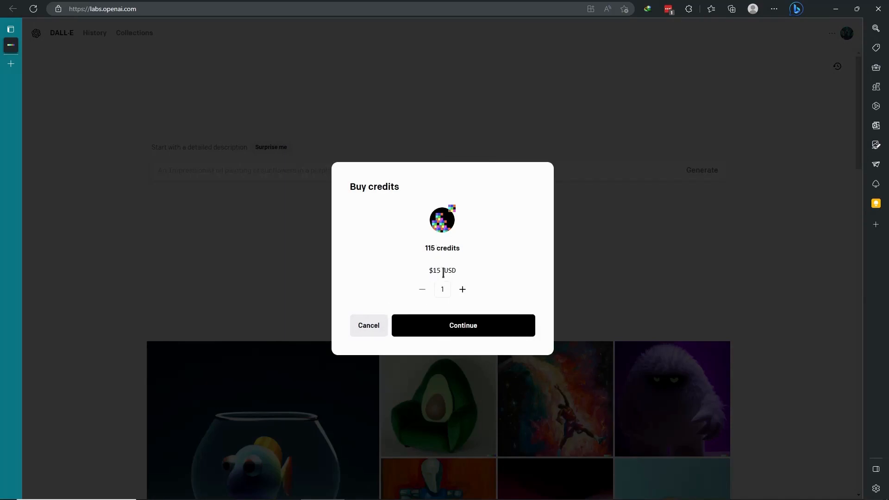
{"action": "left_click", "coordinate": [372, 328]}
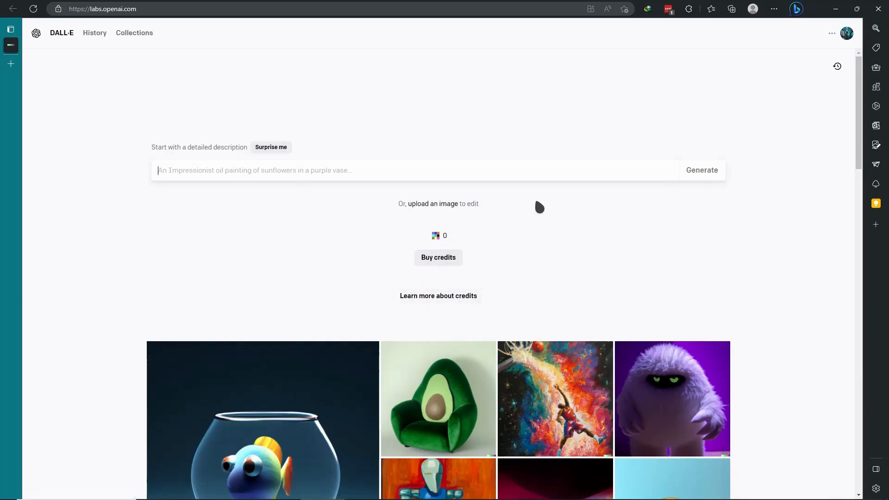
{"action": "left_click_drag", "start_coordinate": [446, 236], "coordinate": [413, 238]}
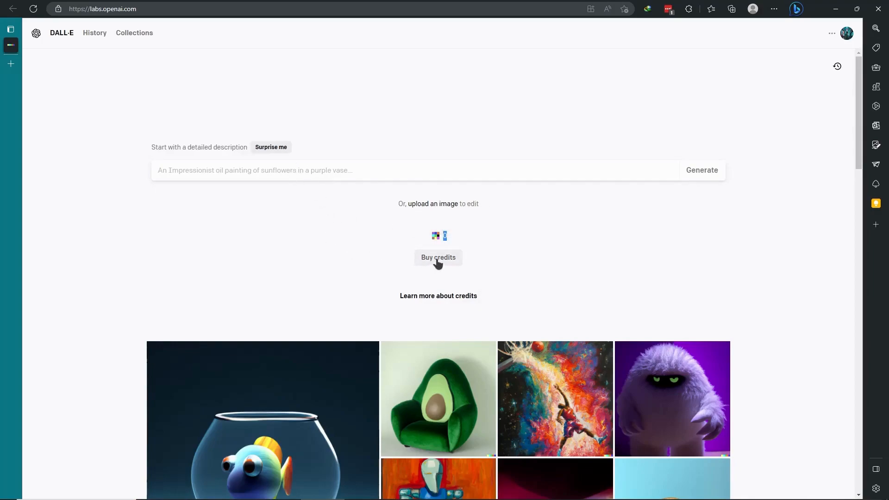
Step: Enter "a dog taking a bathe in another universe" as the image description in DALL·E
{"action": "left_click", "coordinate": [282, 172]}
{"action": "type", "text": "a dog taki"}
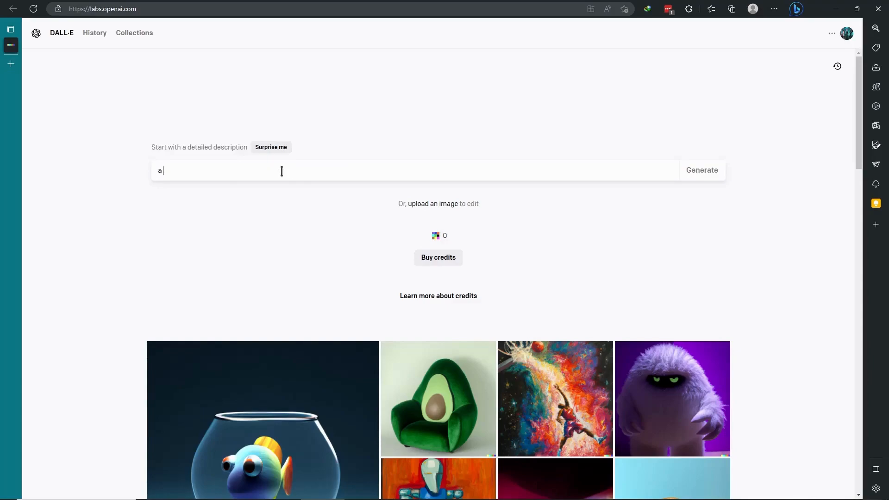
{"action": "type", "text": "ng a bathe in another universe"}
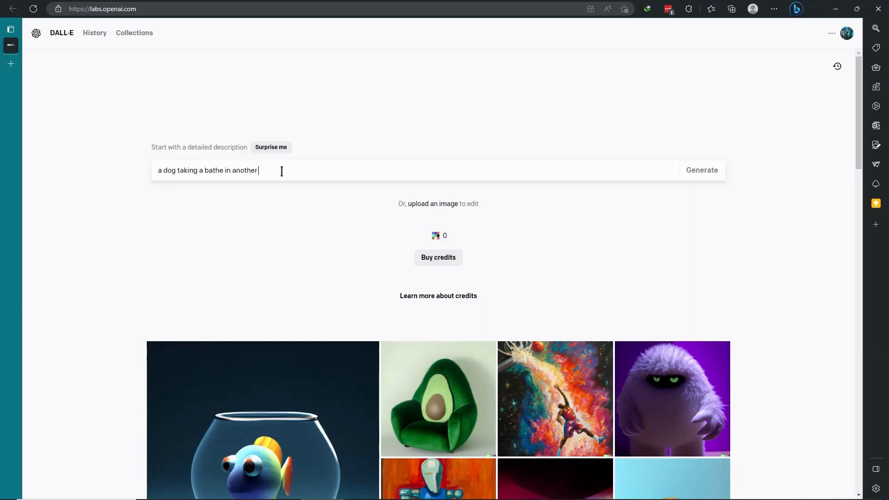